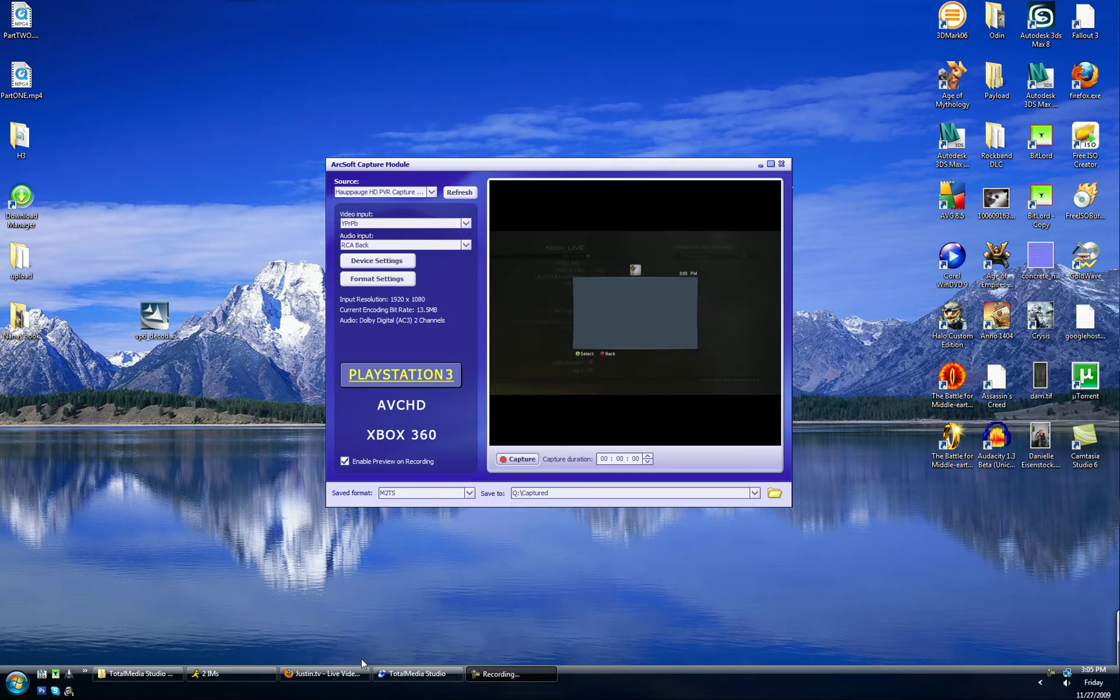
# Step: Bring the Justin.tv browser window forward and hide it again, twice
pyautogui.click(361, 680)
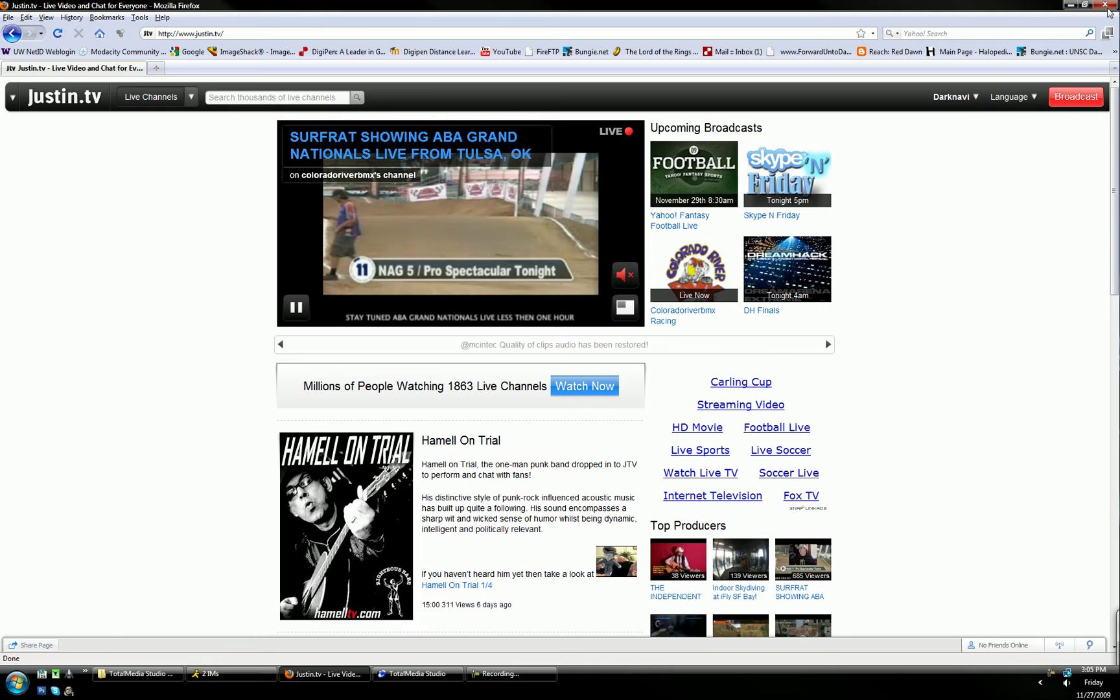
pyautogui.click(1070, 6)
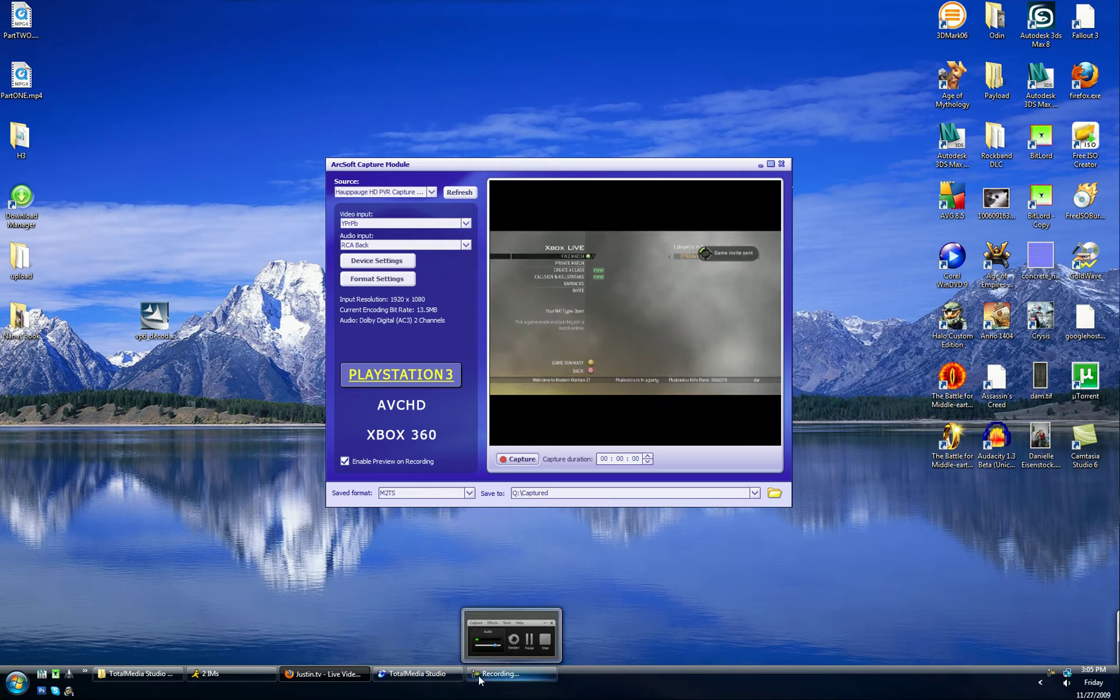
pyautogui.moveTo(383, 685)
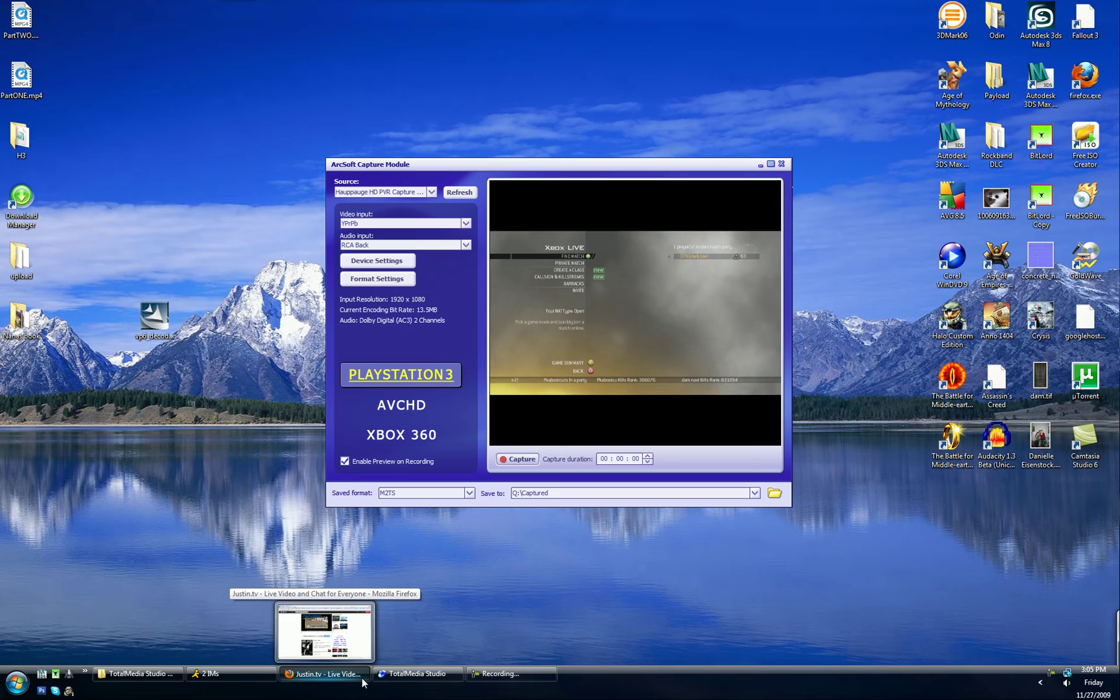
pyautogui.click(363, 680)
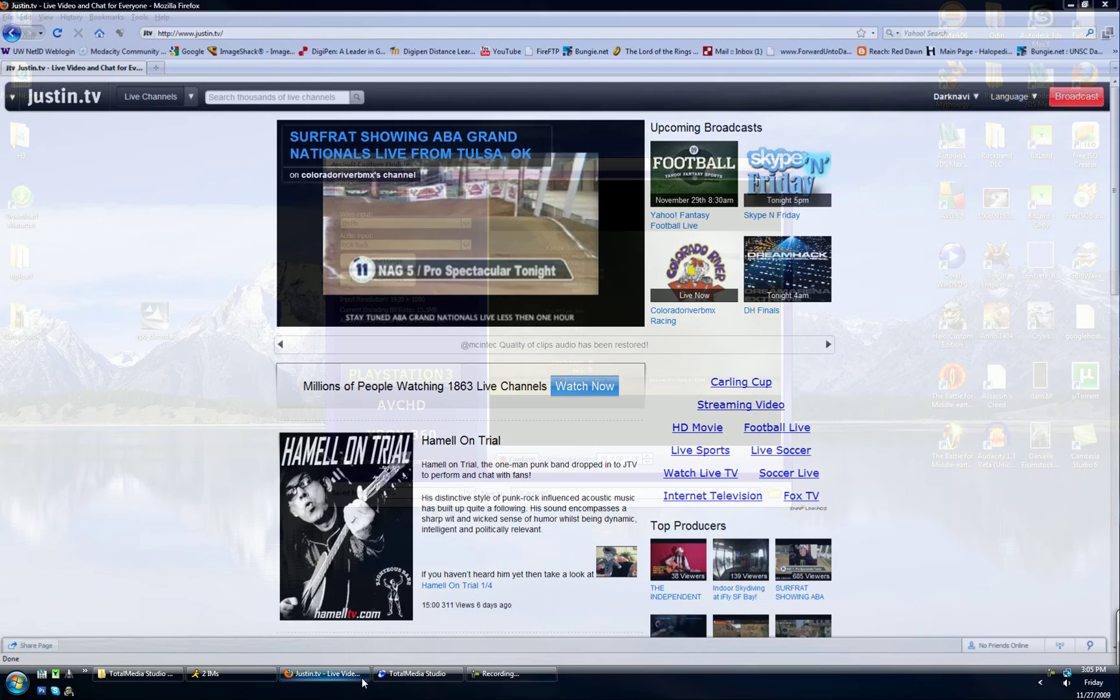
pyautogui.click(363, 680)
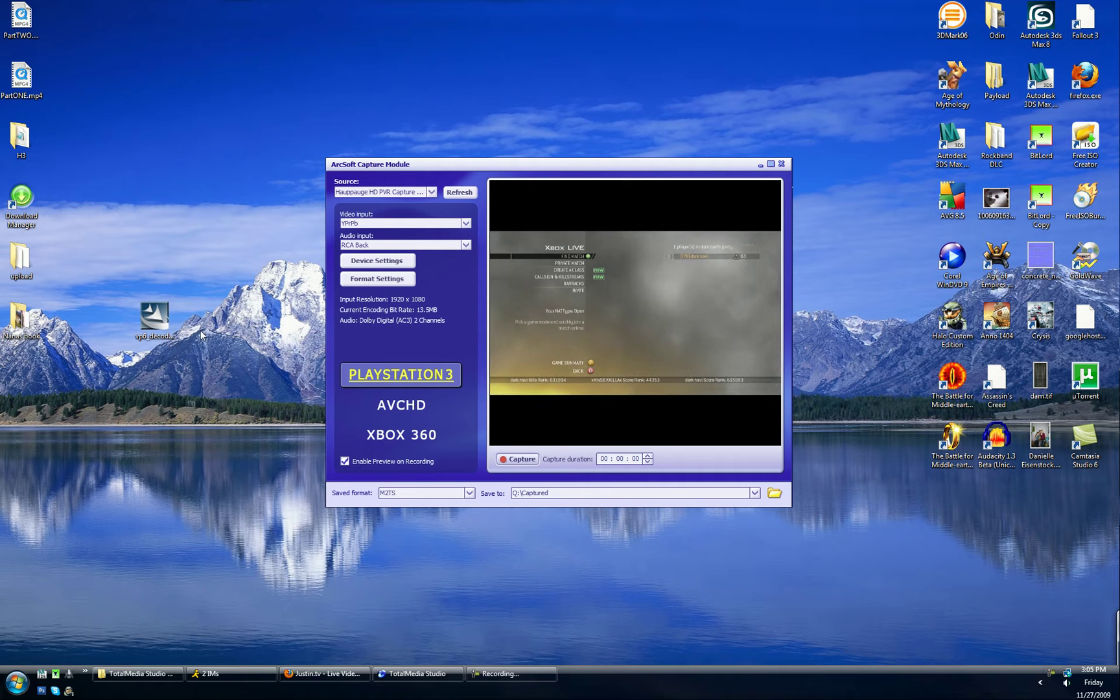
# Step: Launch VHScrCap Config from Hmelyoff Labs and create a new capture driver instance
pyautogui.click(17, 682)
pyautogui.click(68, 635)
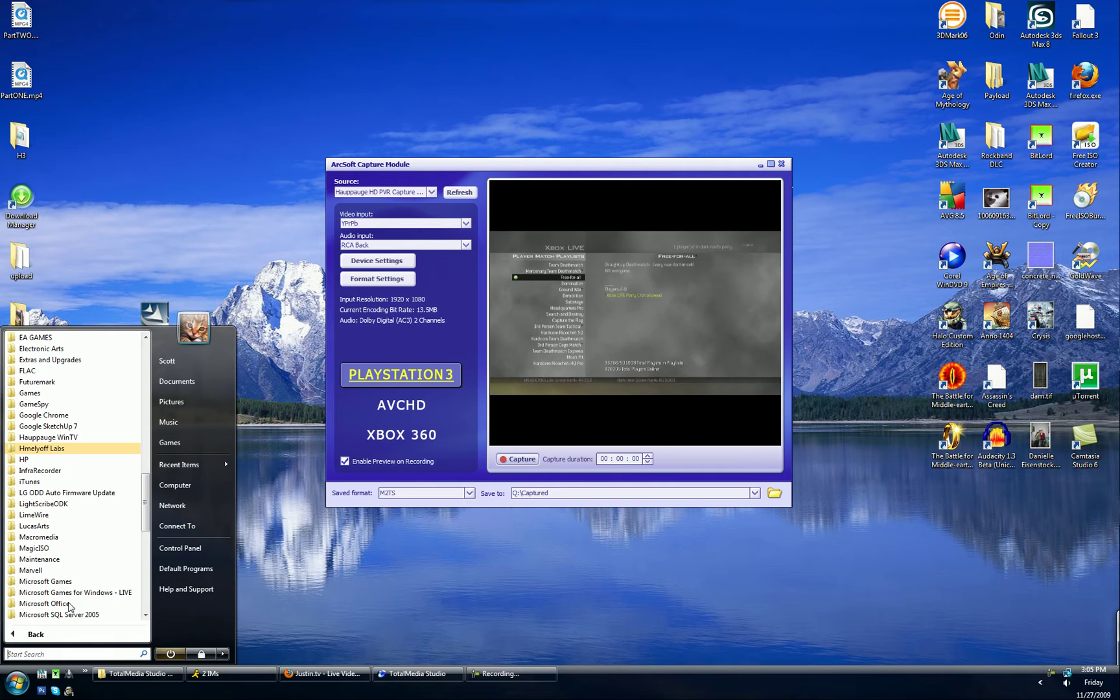
pyautogui.click(60, 449)
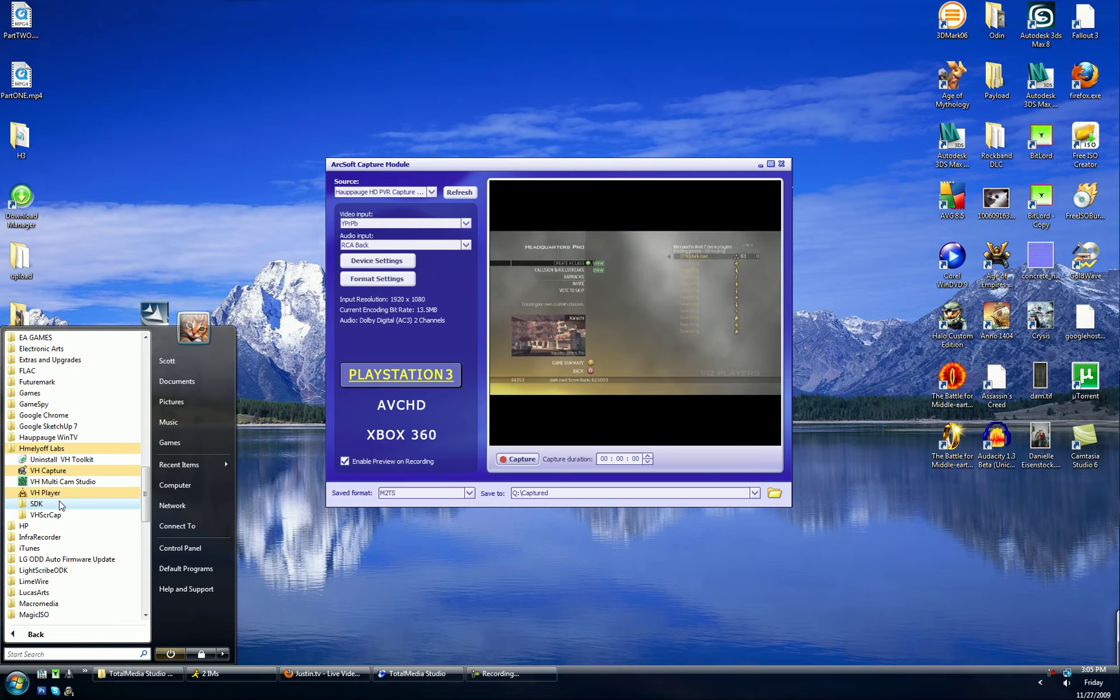
pyautogui.click(44, 516)
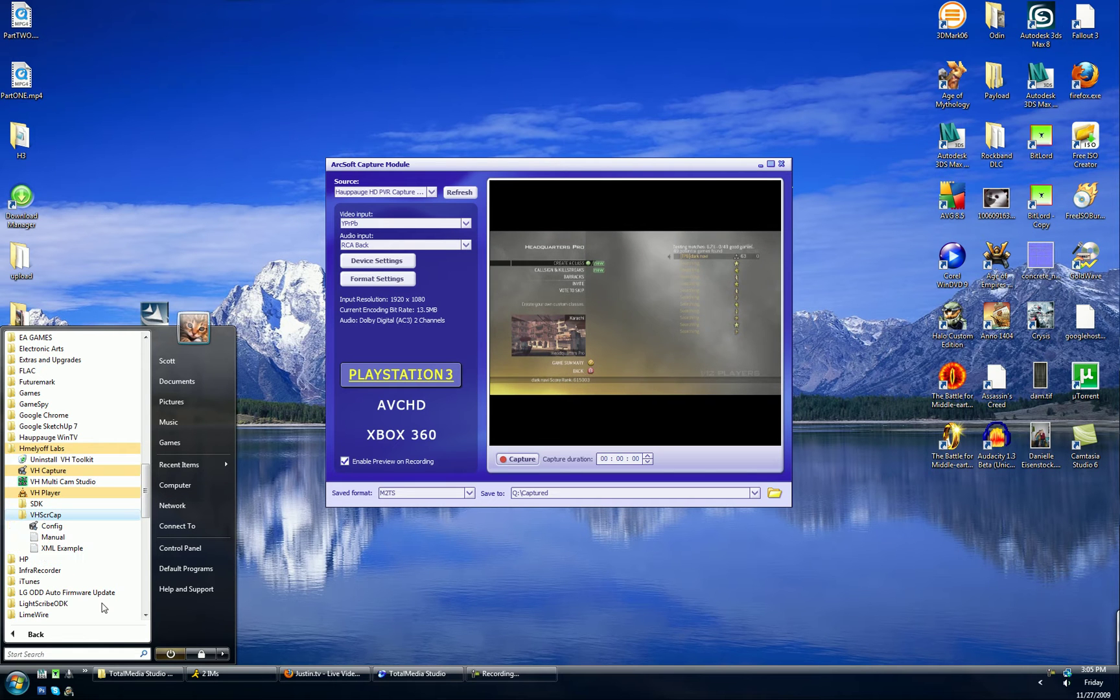
pyautogui.click(88, 529)
pyautogui.moveTo(581, 262); pyautogui.dragTo(201, 43)
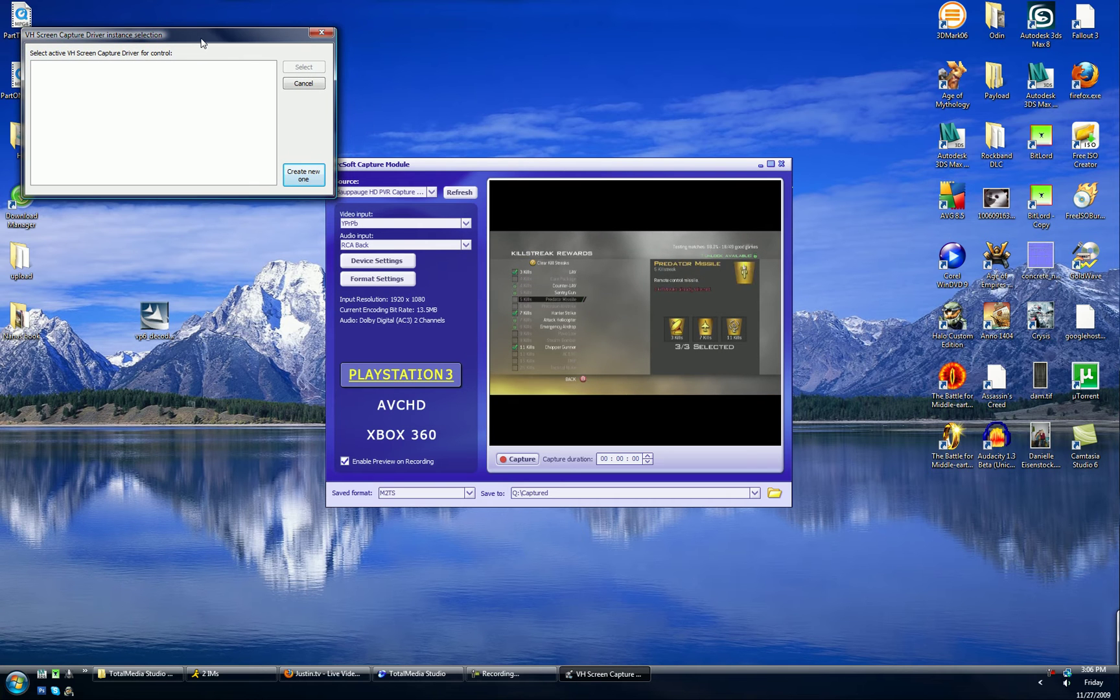
pyautogui.click(309, 177)
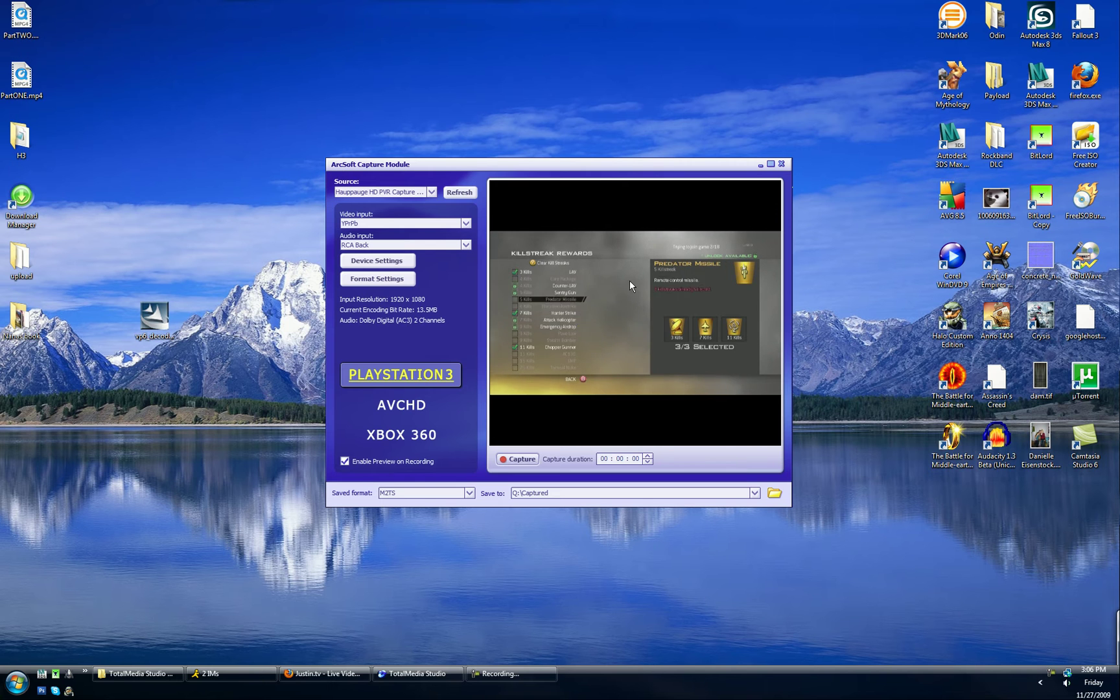
pyautogui.moveTo(607, 280); pyautogui.dragTo(210, 16)
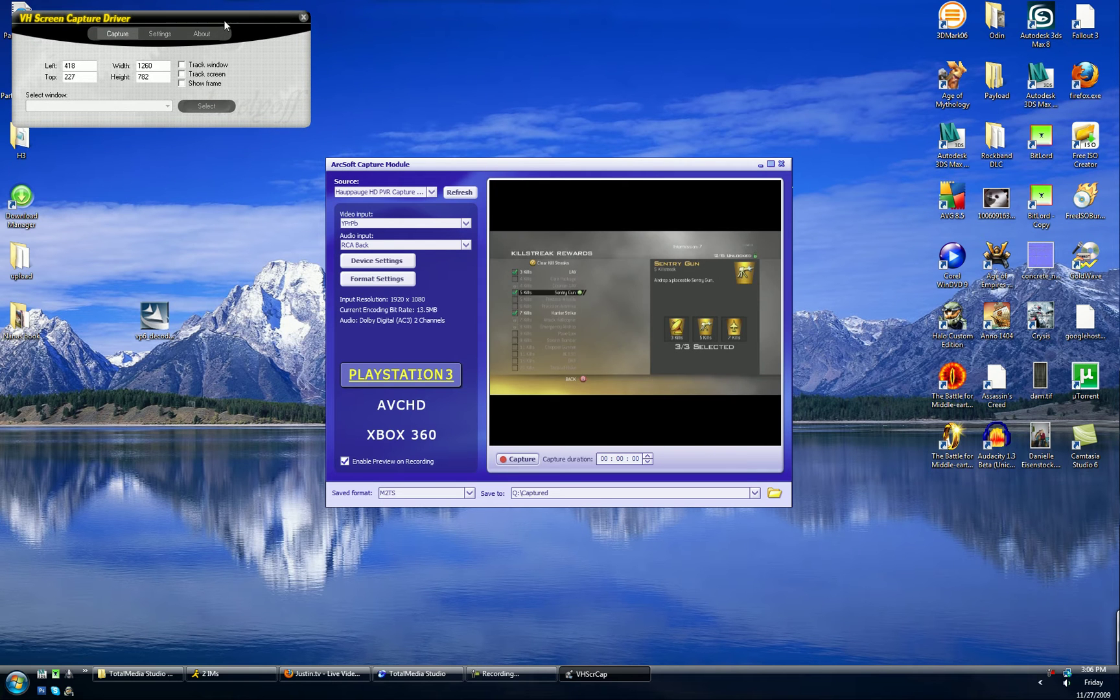
# Step: Review the driver's Settings tab, then enable Track window with Child of window as source
pyautogui.click(168, 34)
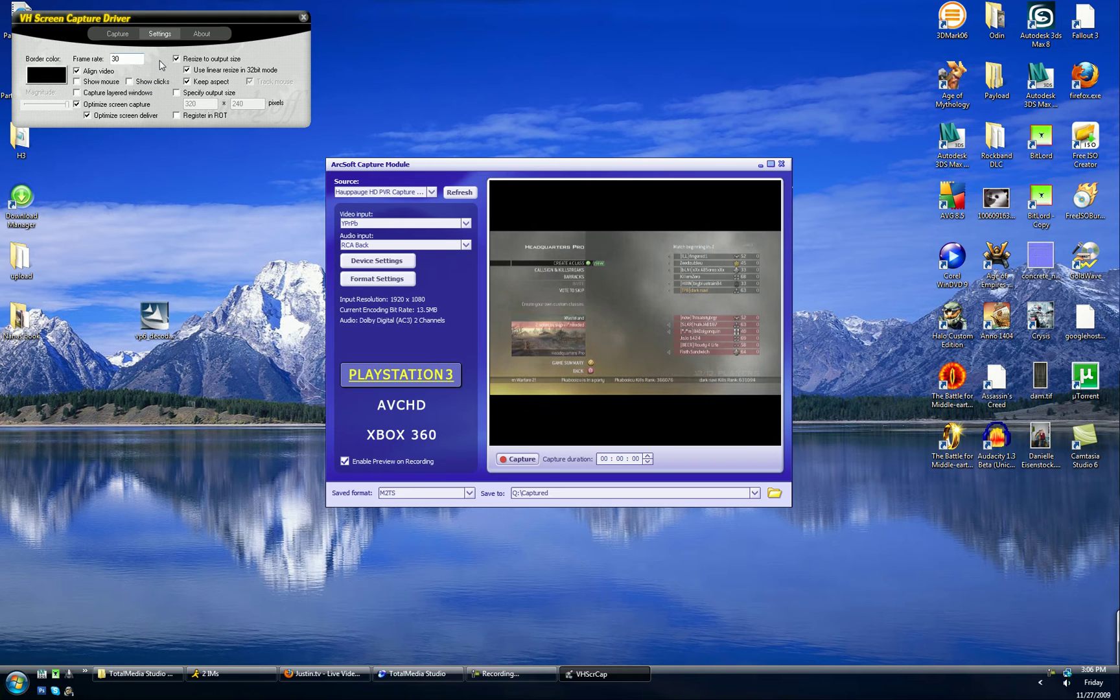
pyautogui.click(117, 33)
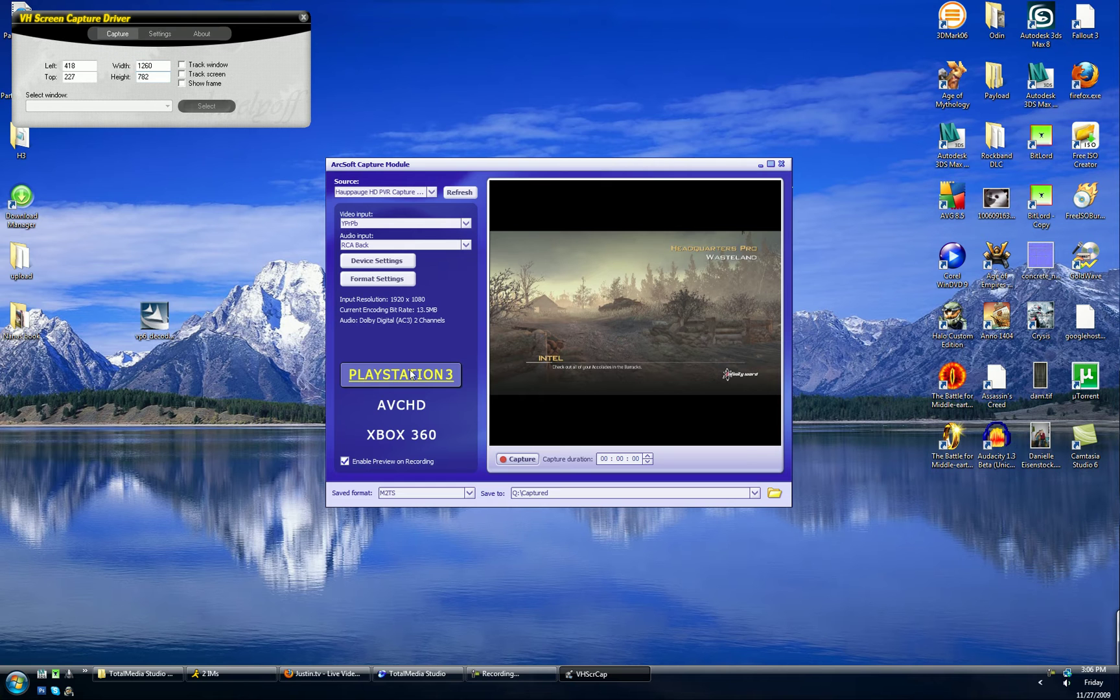
pyautogui.click(193, 68)
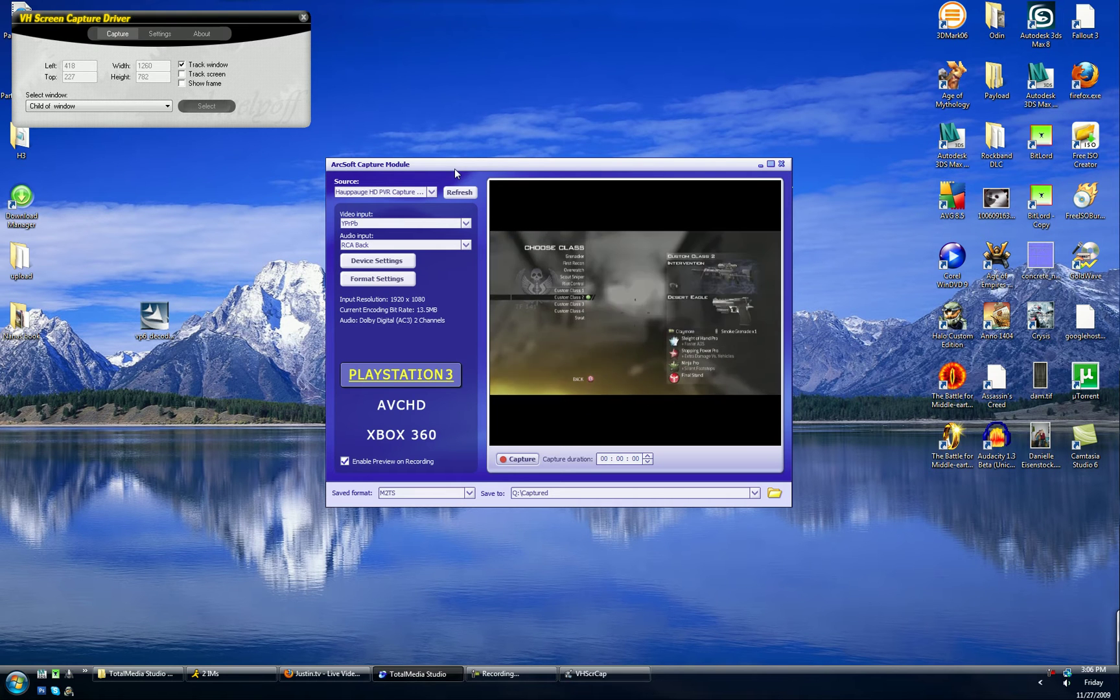
# Step: Maximize the ArcSoft Capture Module preview and bring the capture driver window to the centre
pyautogui.doubleClick(455, 170)
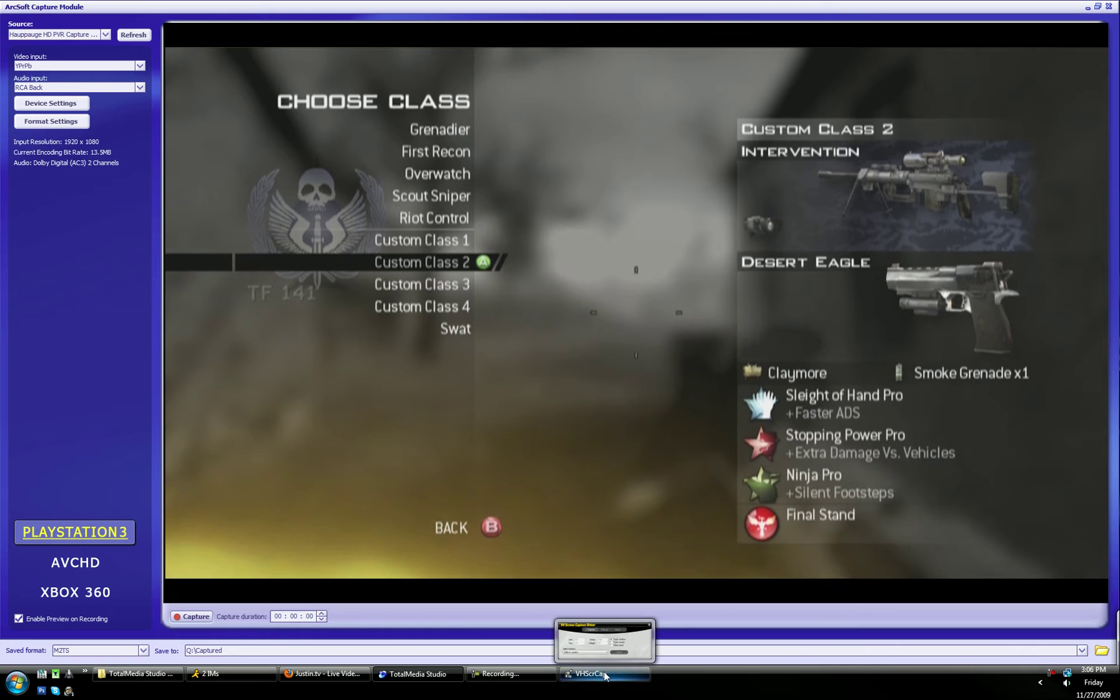
pyautogui.click(605, 674)
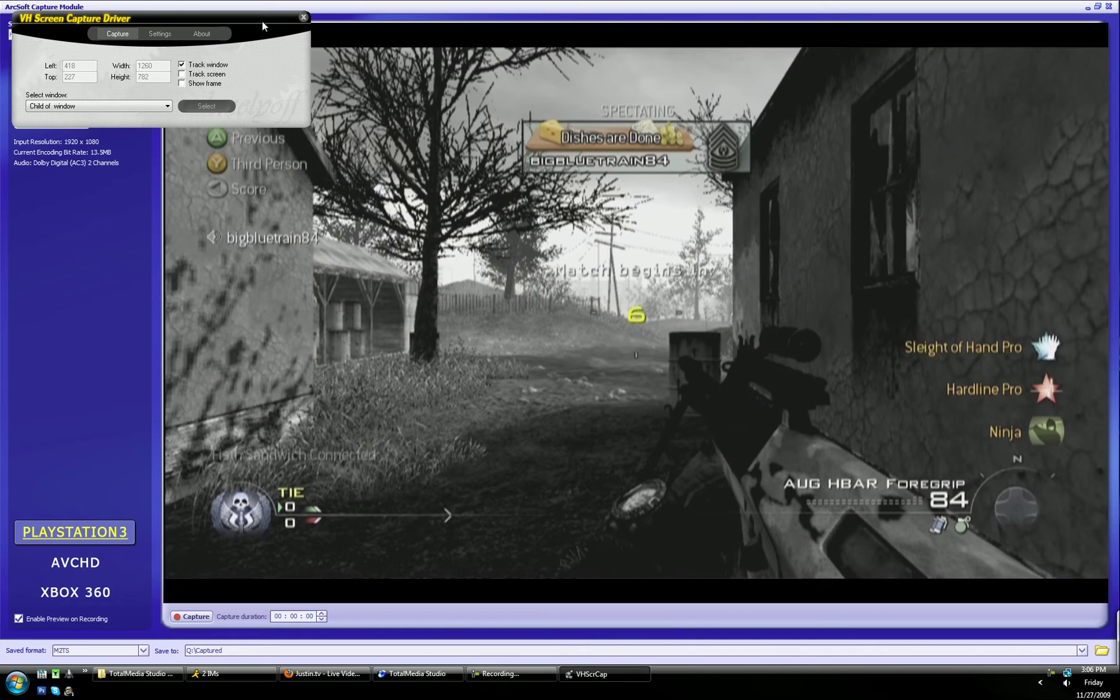
pyautogui.moveTo(262, 21); pyautogui.dragTo(116, 320)
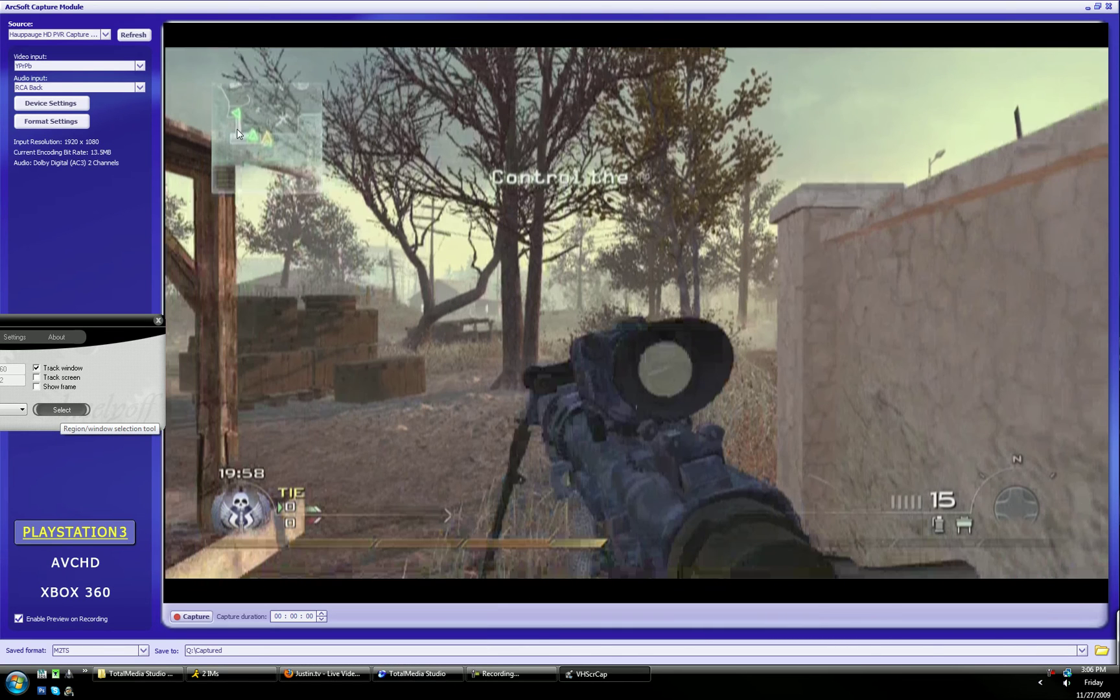
# Step: Draw the capture region over the game preview: 1618 x 909 at 284, 81
pyautogui.moveTo(61, 409); pyautogui.dragTo(166, 49)
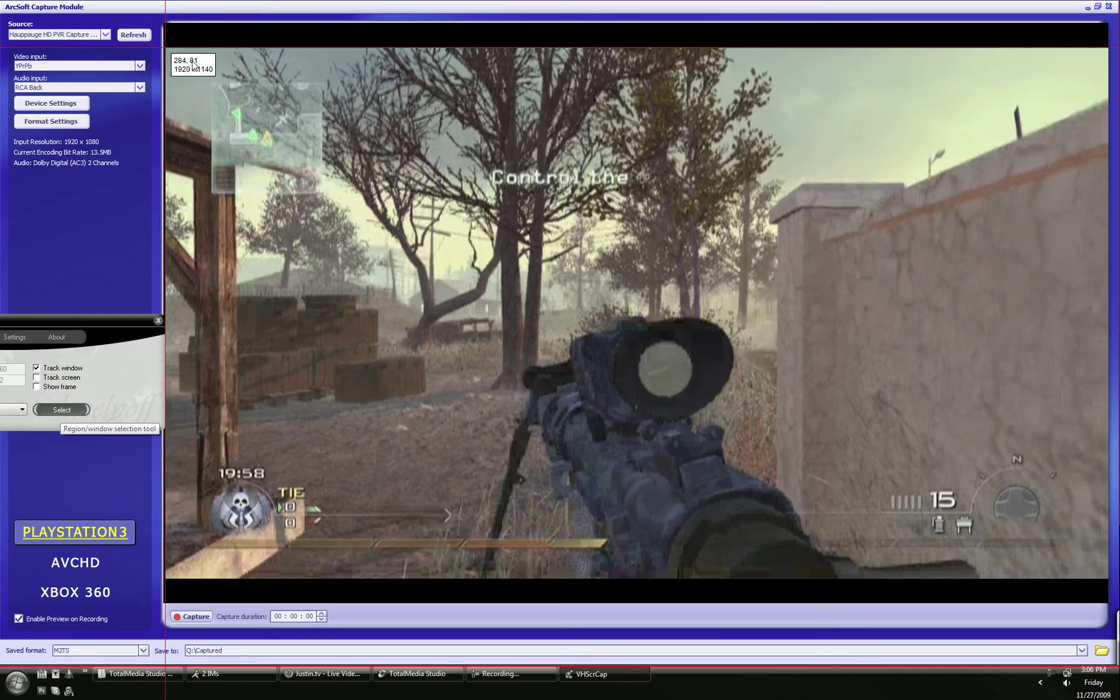
pyautogui.moveTo(166, 47); pyautogui.dragTo(194, 62)
pyautogui.moveTo(393, 161); pyautogui.dragTo(1109, 581)
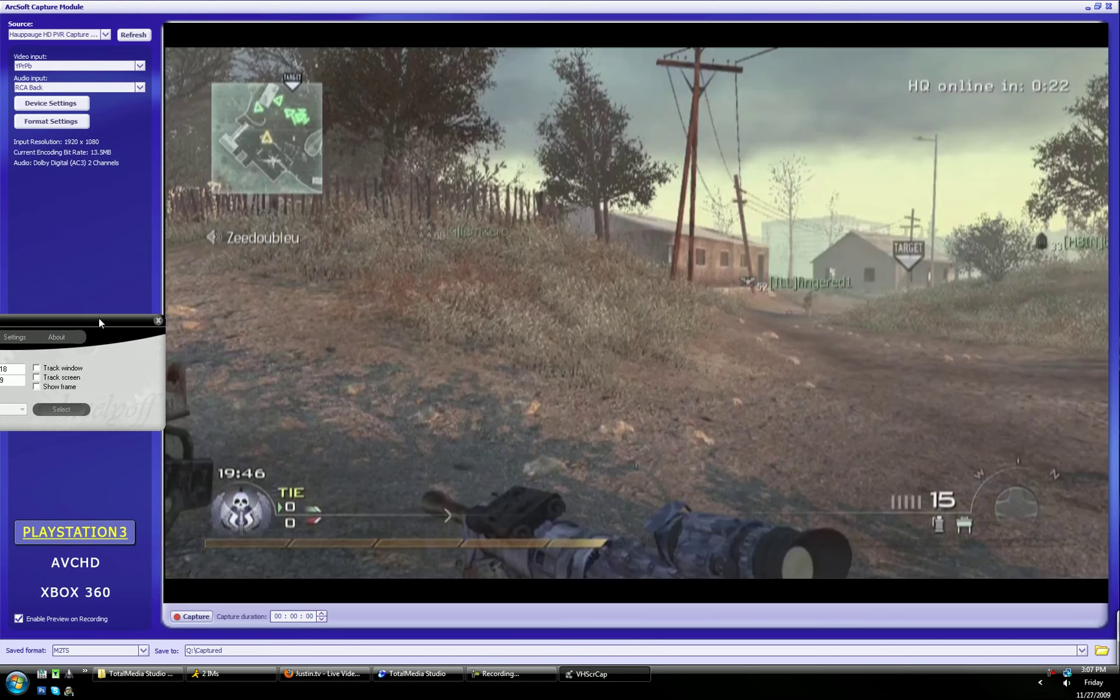
pyautogui.moveTo(100, 317); pyautogui.dragTo(443, 189)
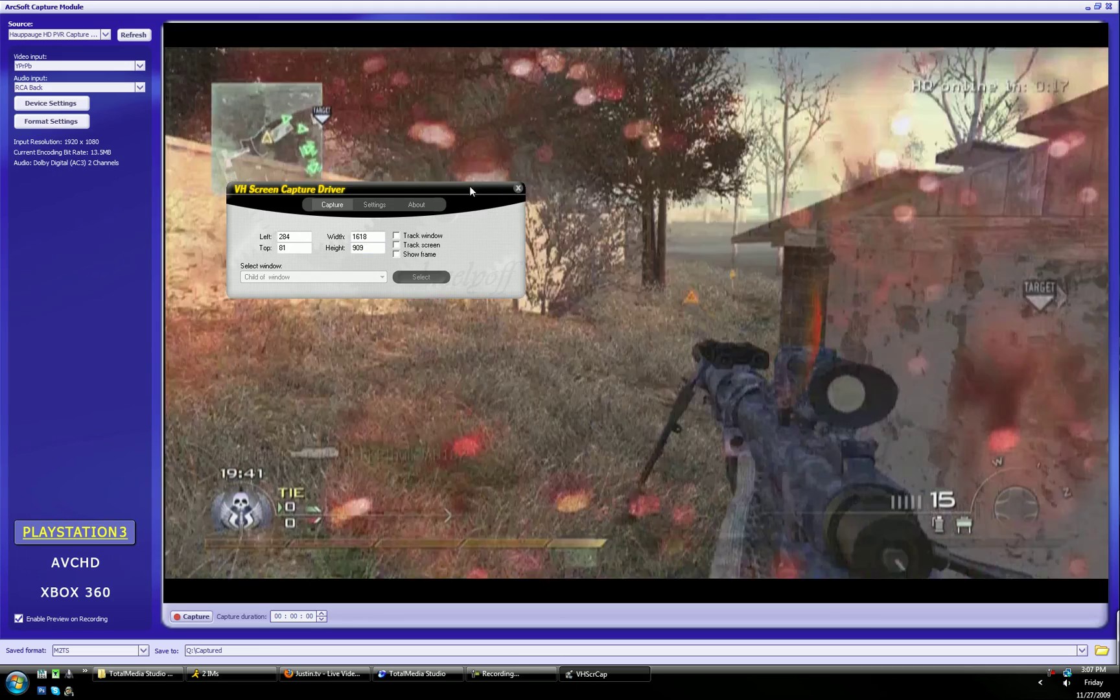
pyautogui.moveTo(470, 188); pyautogui.dragTo(568, 615)
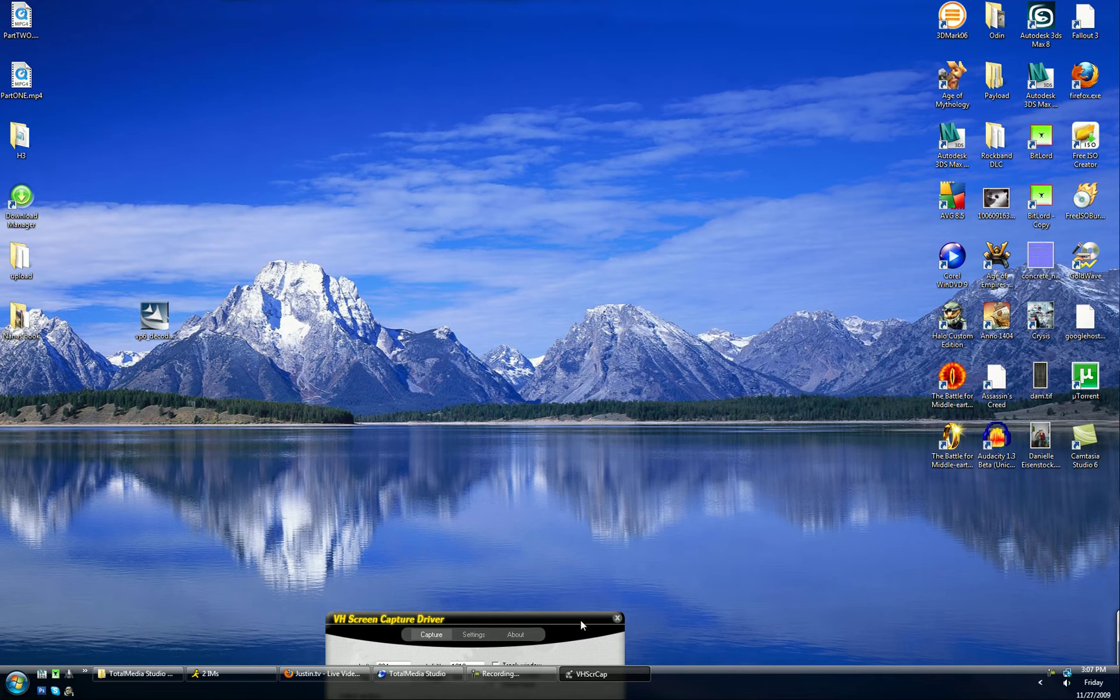
# Step: Launch Adobe Flash Media Live Encoder 3 from the Start menu
pyautogui.moveTo(579, 624); pyautogui.dragTo(735, 277)
pyautogui.click(13, 683)
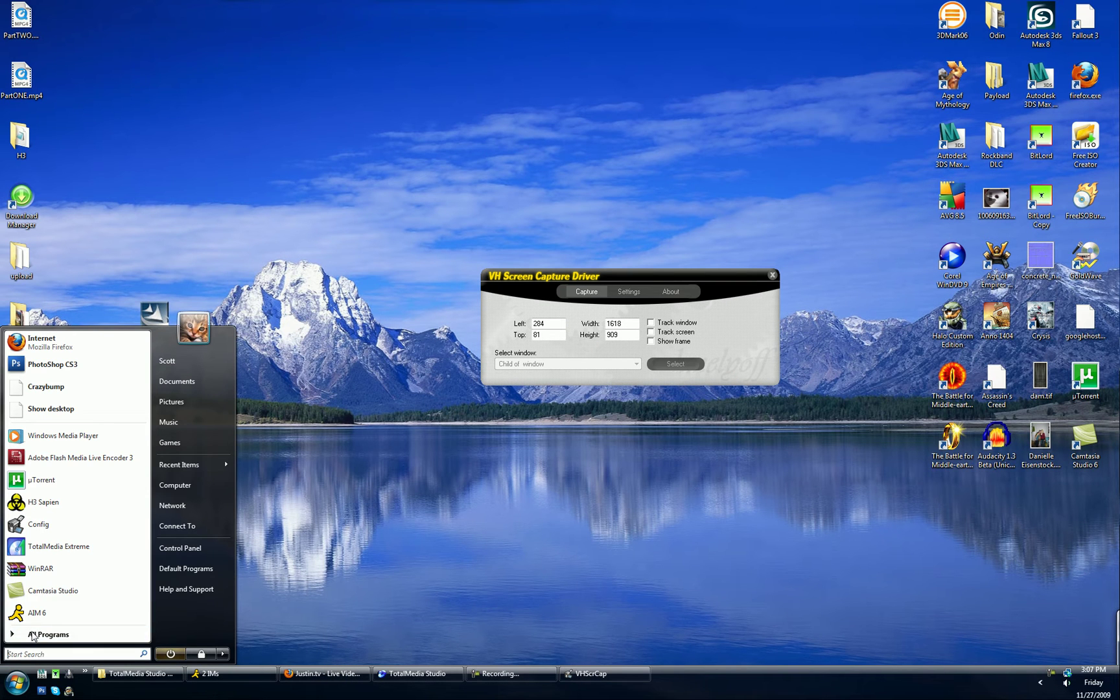
pyautogui.click(76, 458)
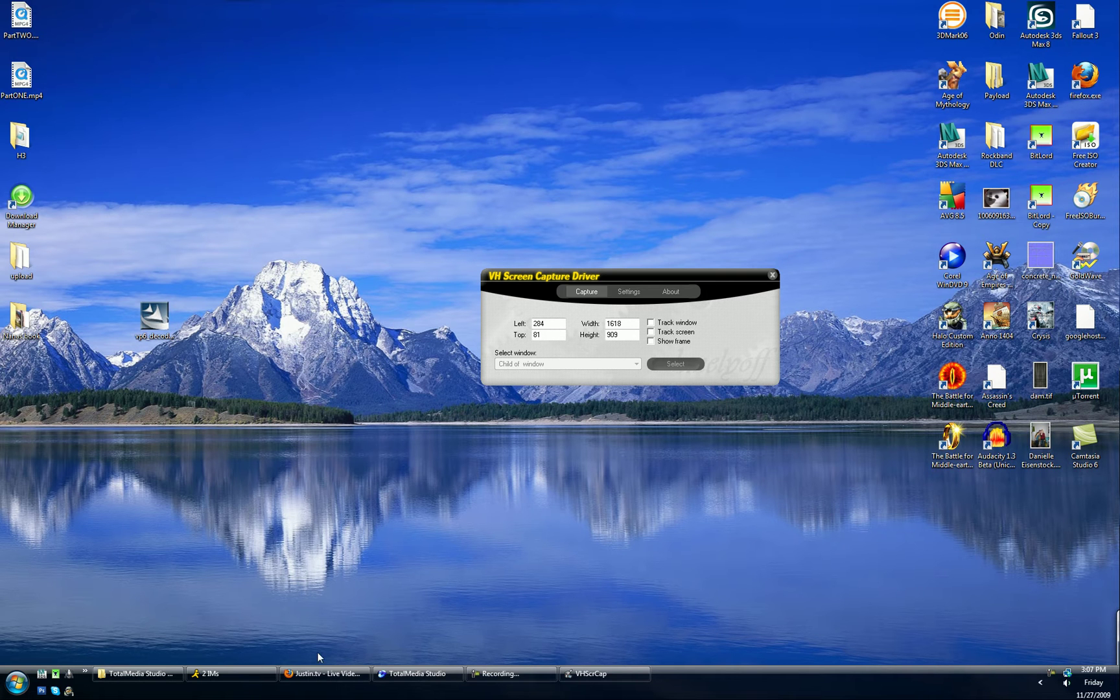
# Step: Open Justin.tv's Broadcast Live Video setup page in Firefox
pyautogui.click(318, 675)
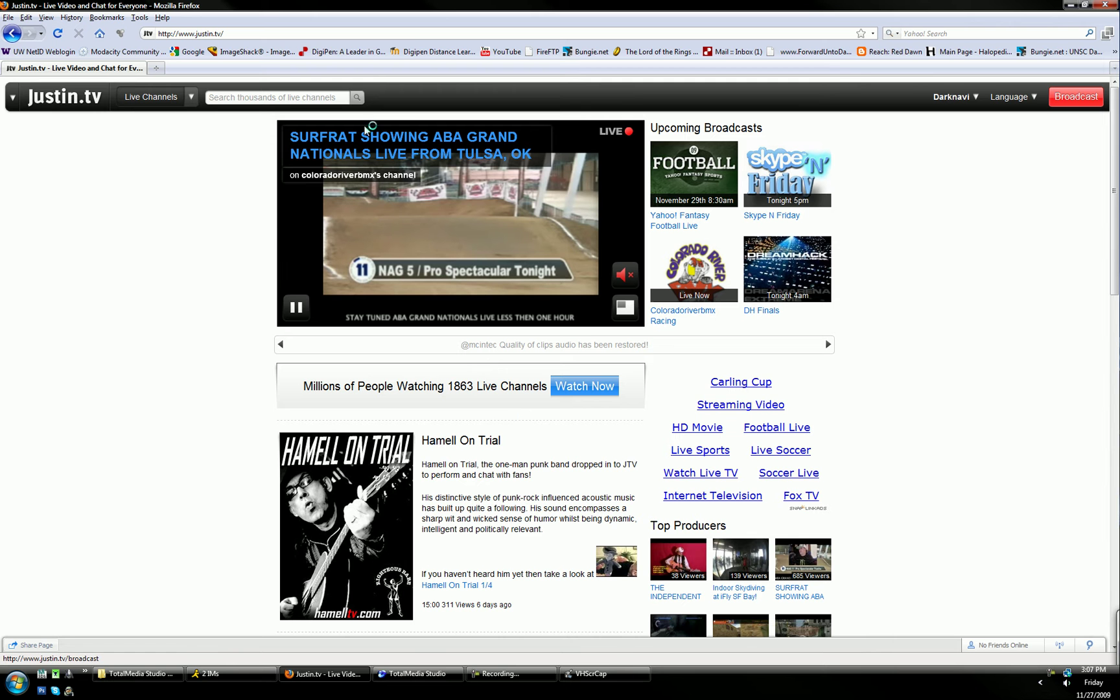
pyautogui.click(1011, 97)
pyautogui.click(1076, 97)
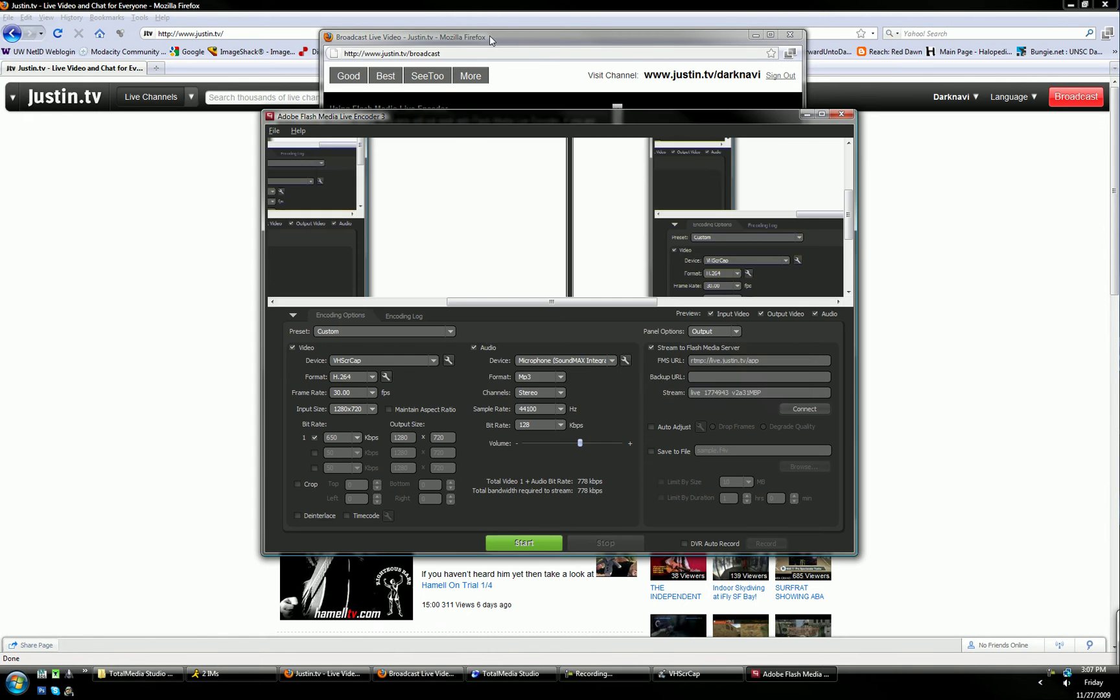
pyautogui.moveTo(490, 41); pyautogui.dragTo(491, 42)
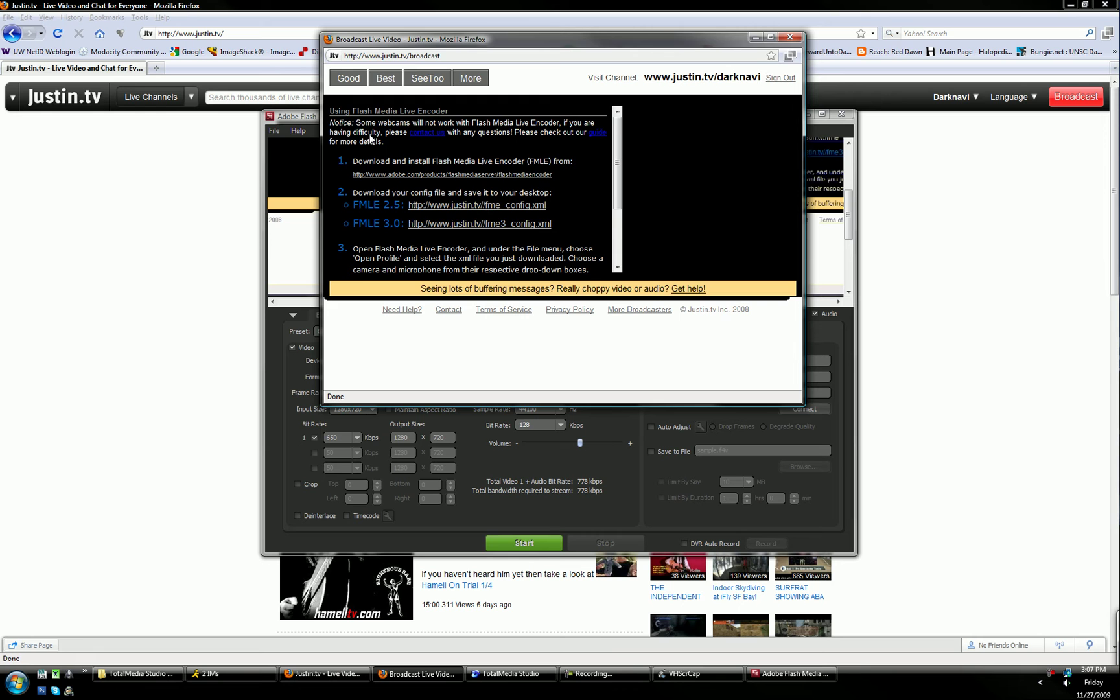
# Step: Minimize the broadcast popup and Firefox, and move the encoder window up-left
pyautogui.click(756, 38)
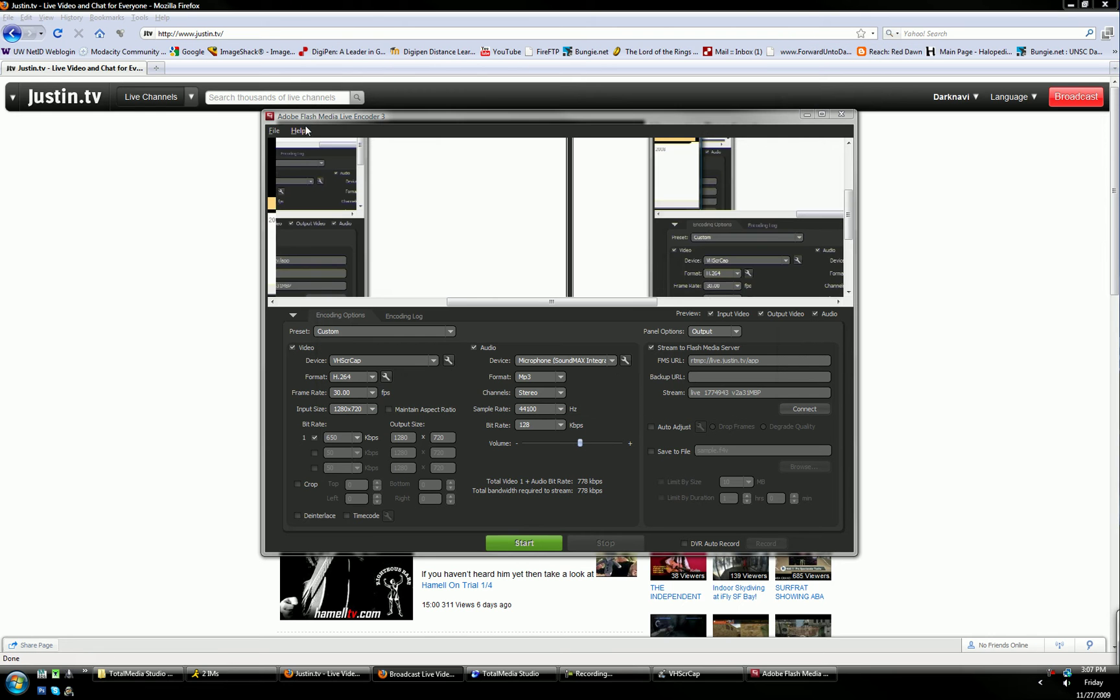
pyautogui.click(274, 130)
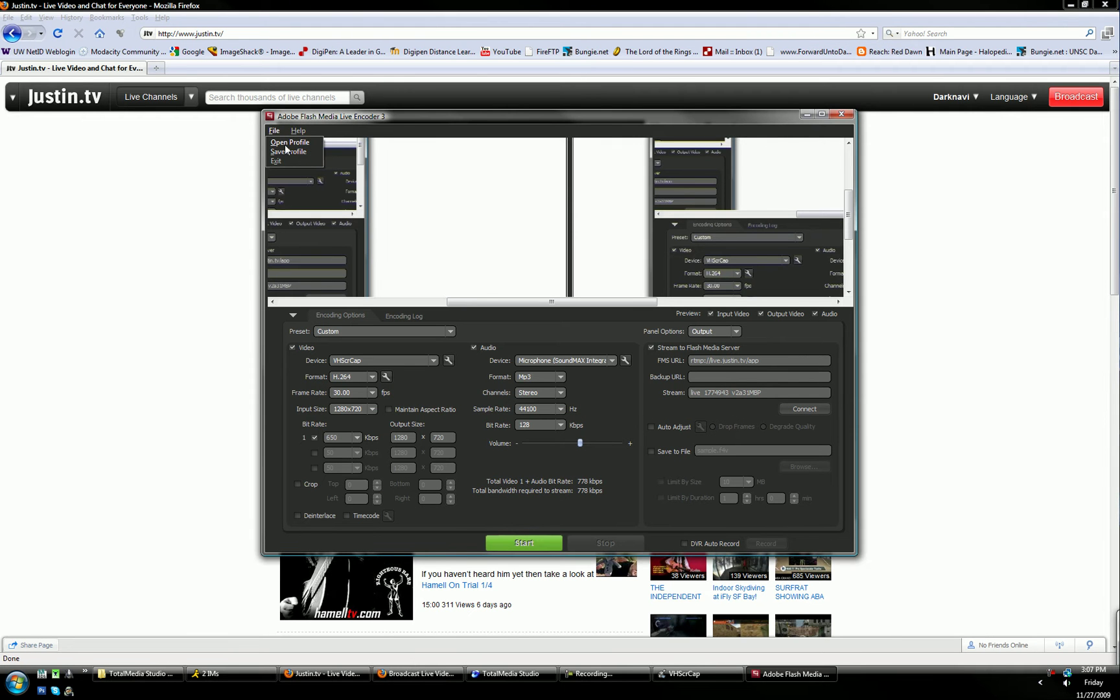
pyautogui.click(570, 118)
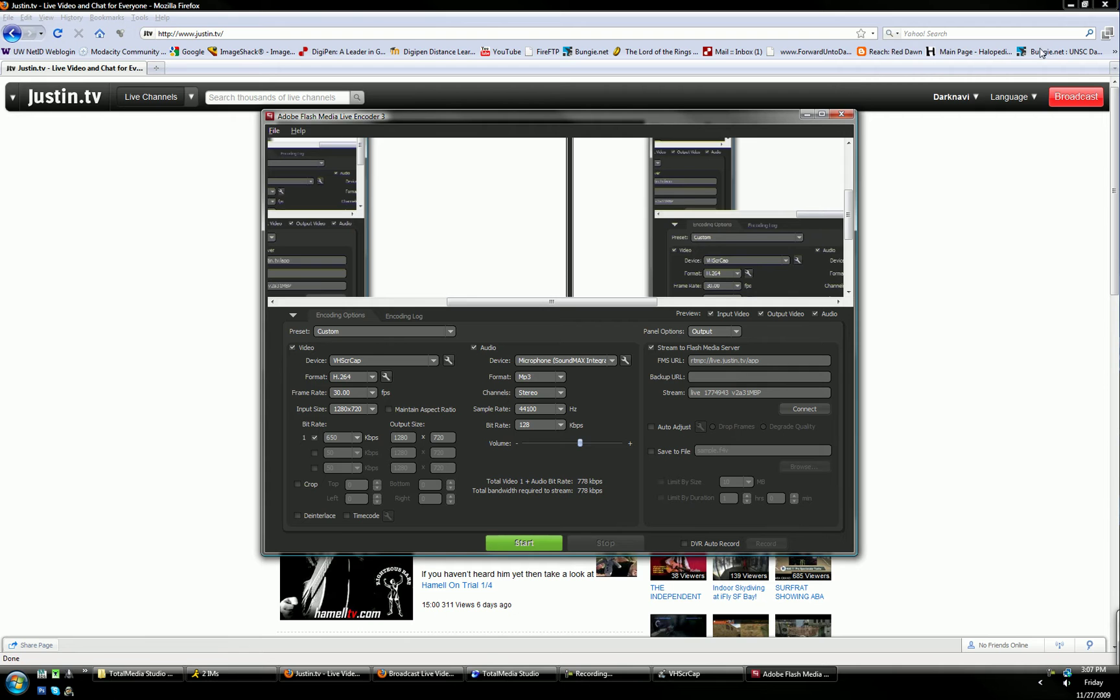
pyautogui.click(1070, 4)
pyautogui.moveTo(585, 117); pyautogui.dragTo(551, 96)
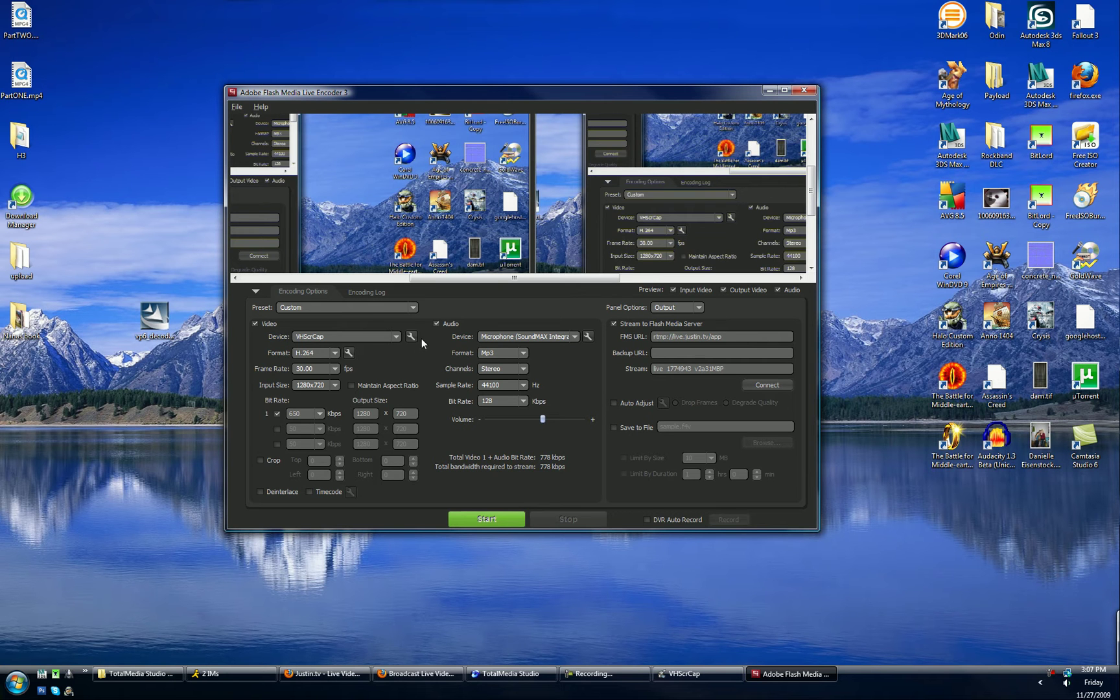
# Step: Keep the encoder video at VHScrCap, 30.00 fps and 650 kbps
pyautogui.click(392, 337)
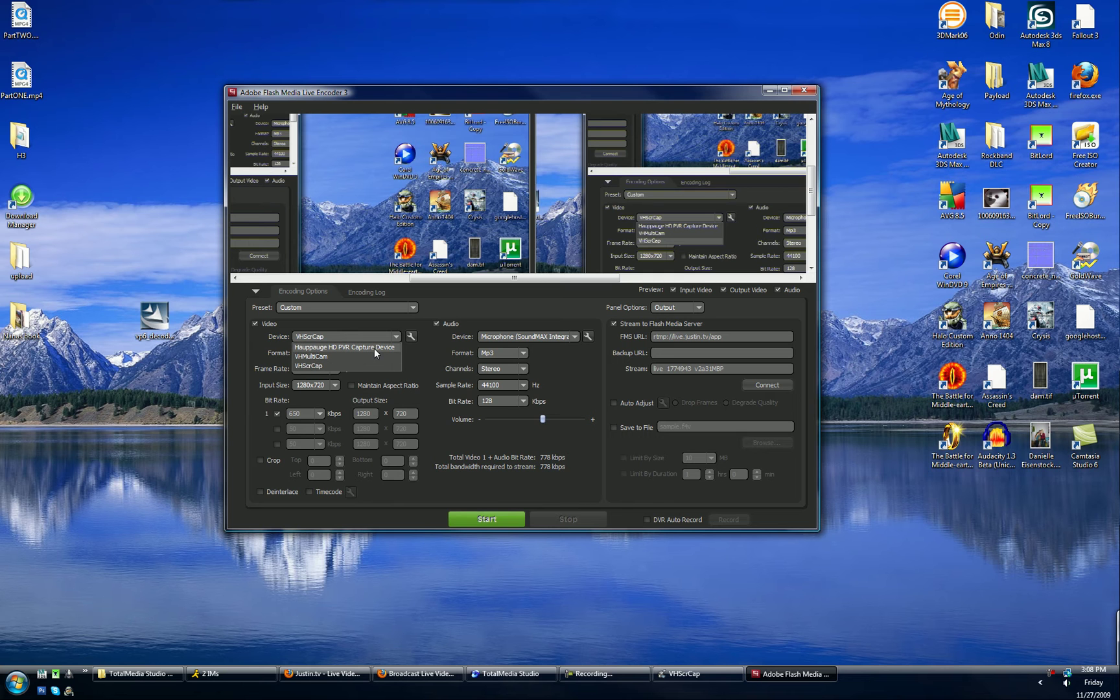
pyautogui.click(425, 350)
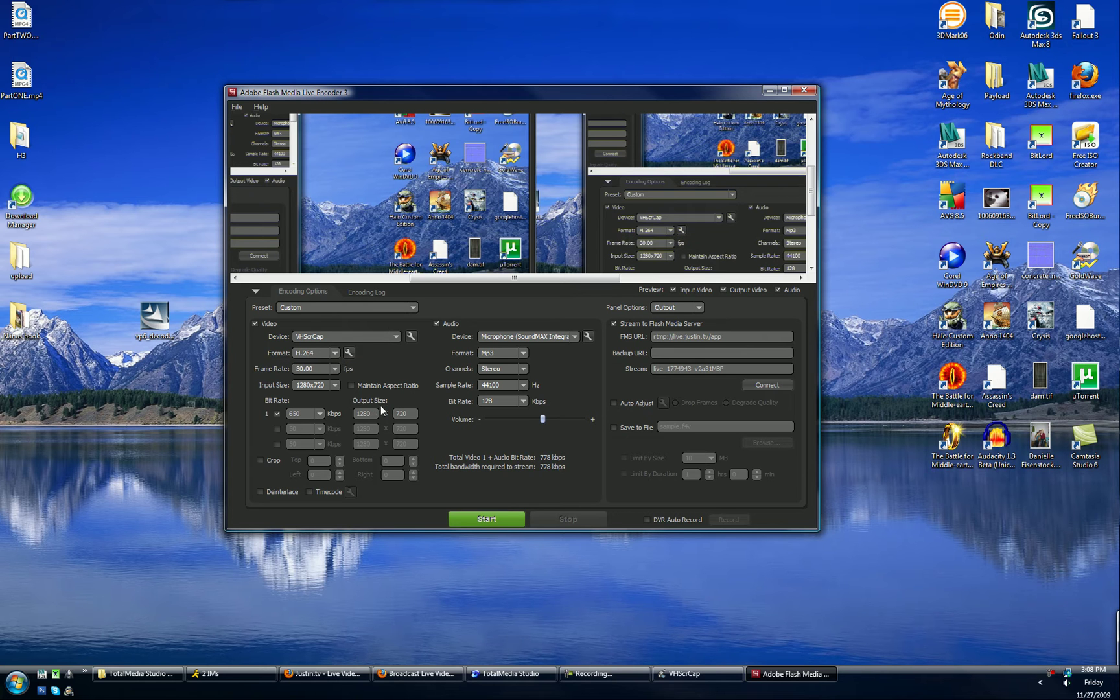
pyautogui.click(335, 369)
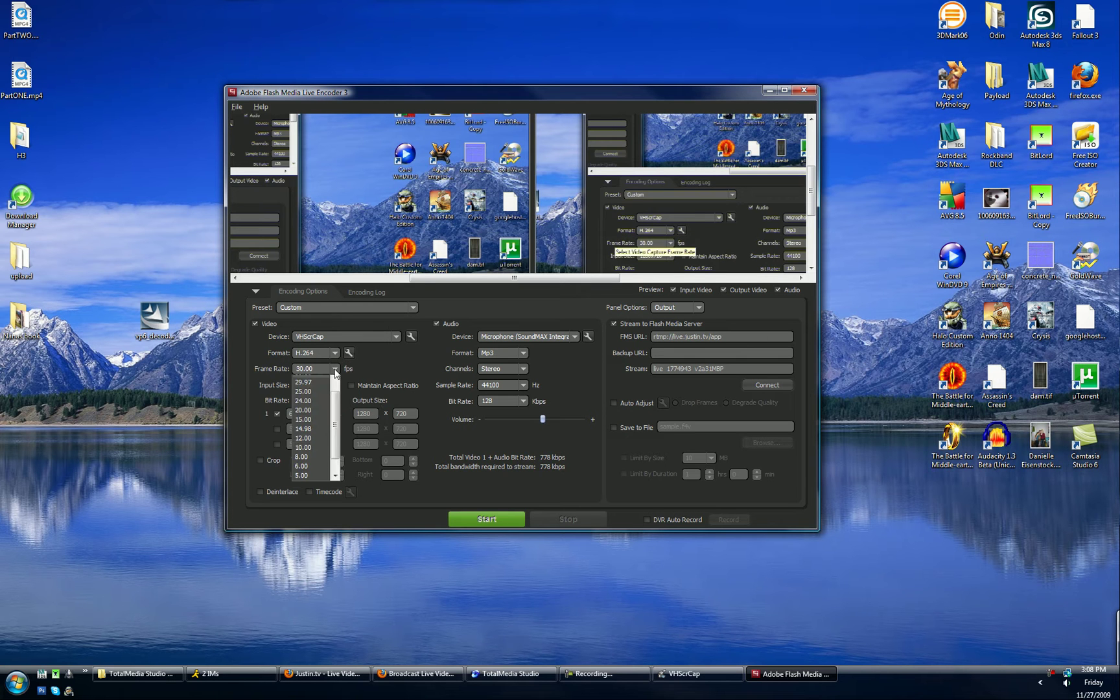
pyautogui.click(378, 374)
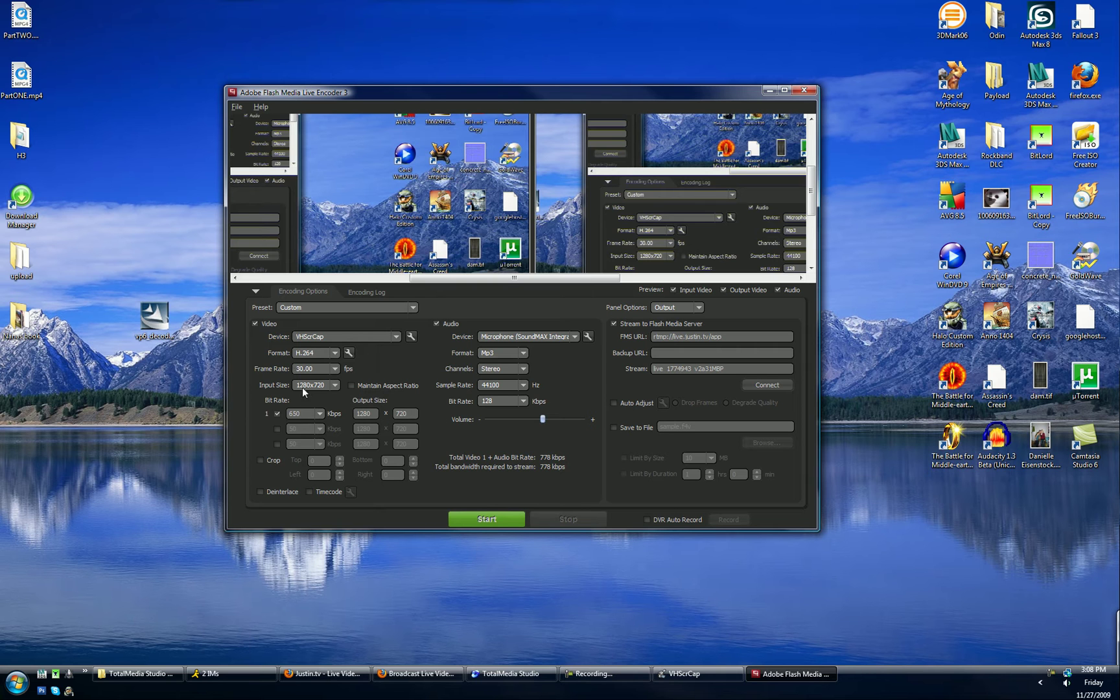
pyautogui.click(317, 418)
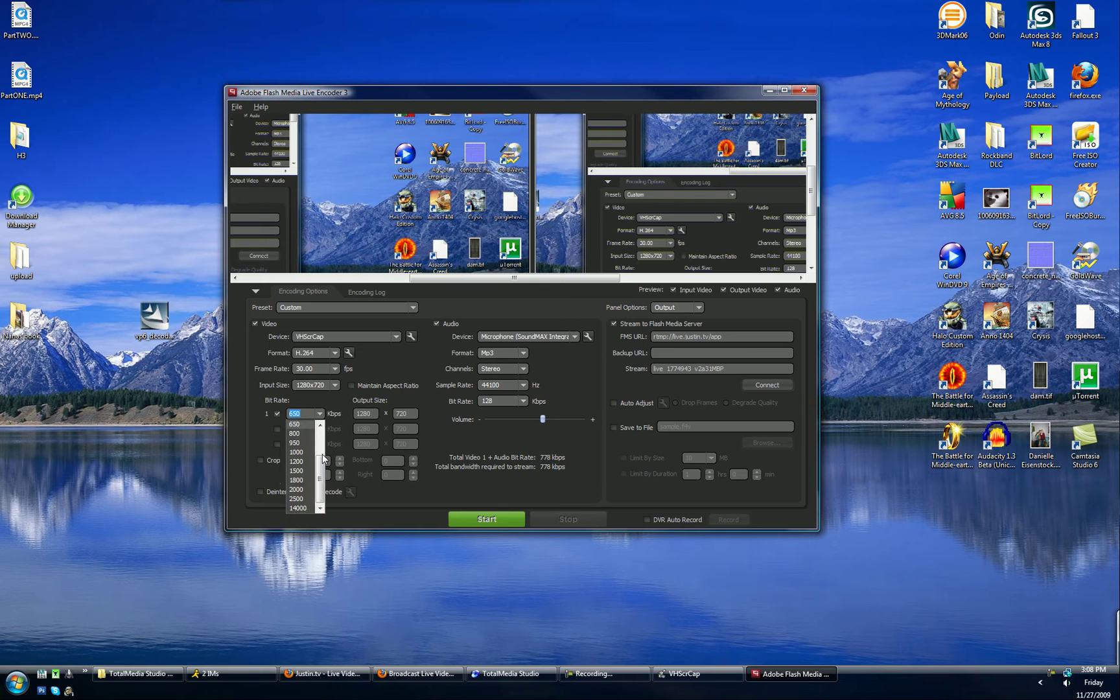
pyautogui.moveTo(324, 461); pyautogui.dragTo(326, 436)
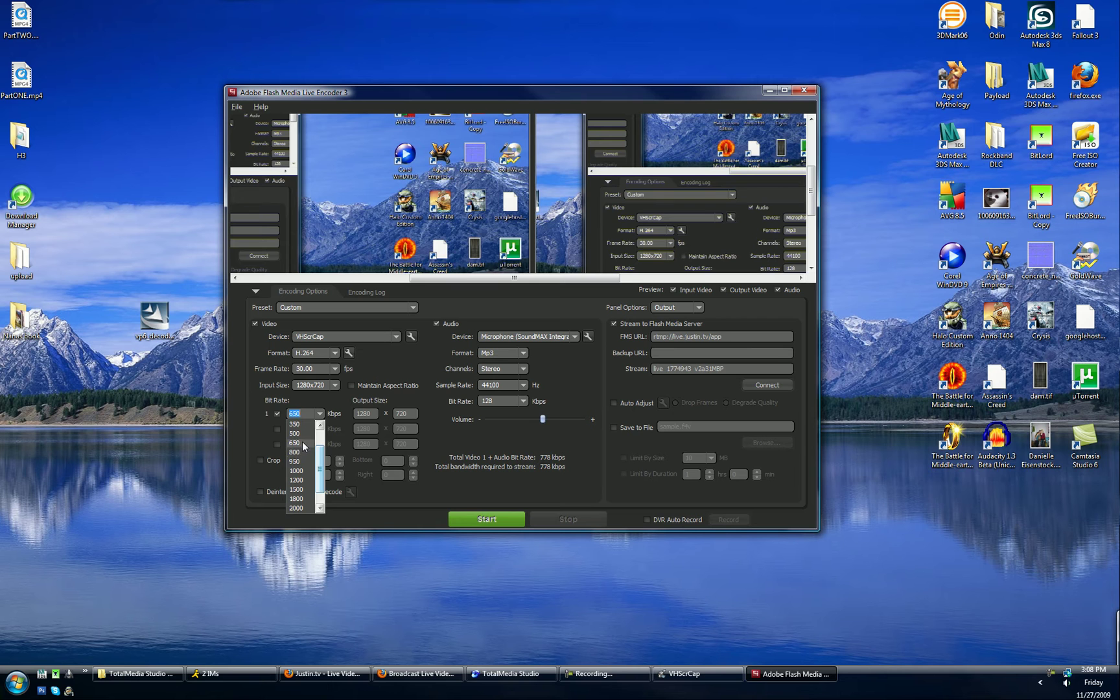
pyautogui.click(303, 443)
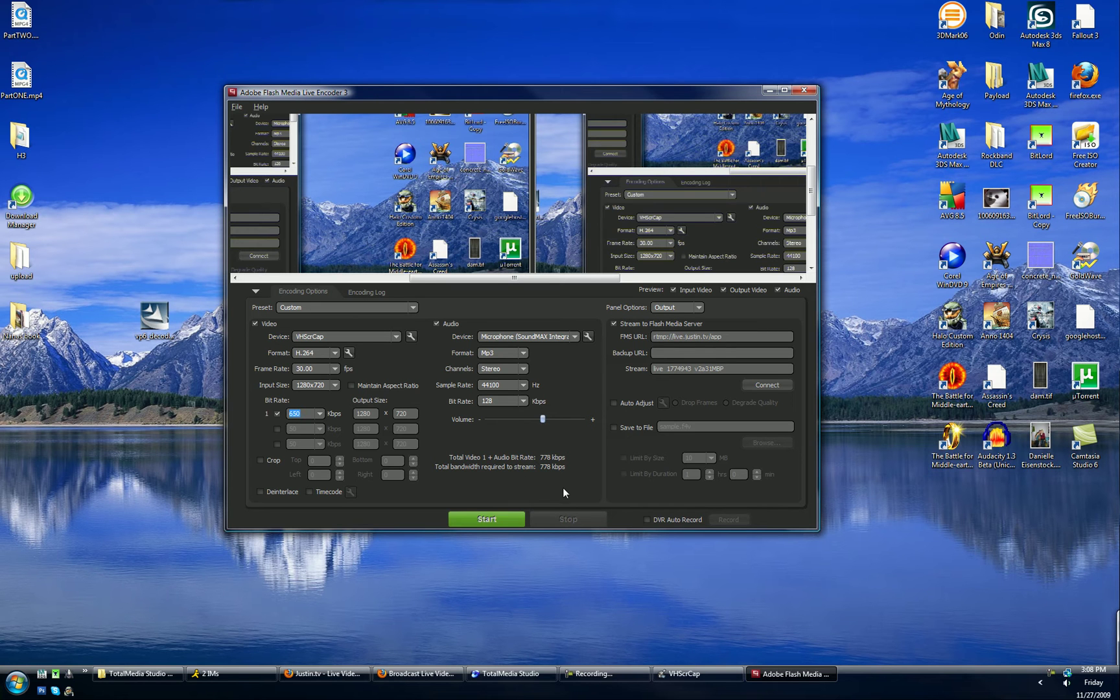
# Step: Enter 950, connect to the Justin.tv streaming server, and start the broadcast
pyautogui.write('950')
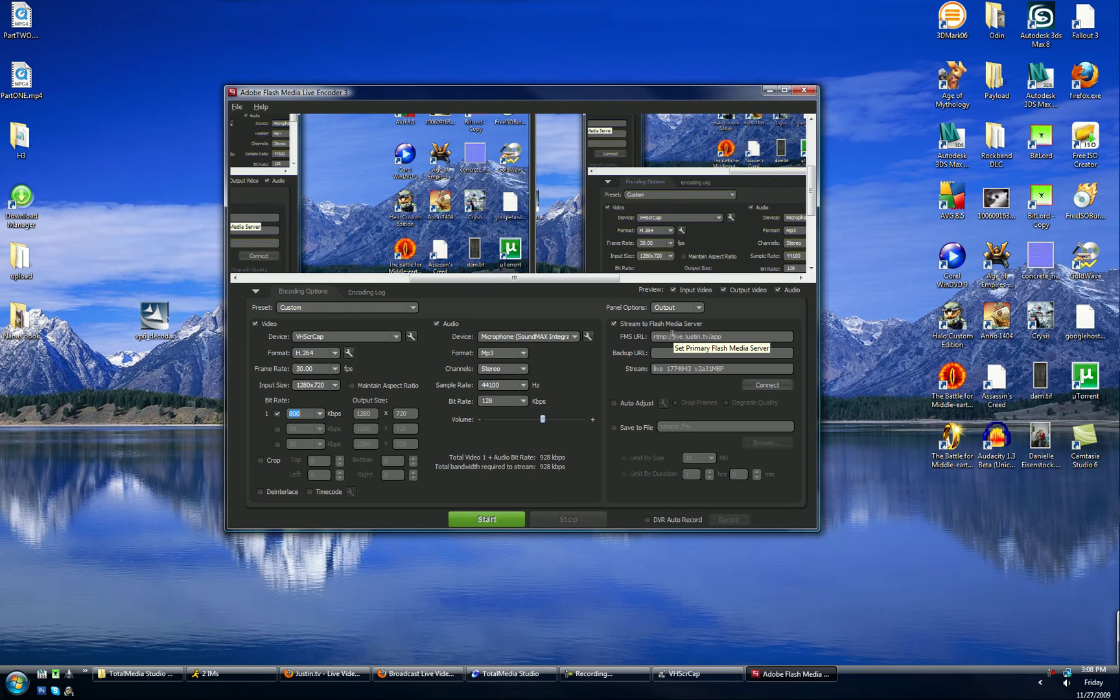
pyautogui.click(763, 385)
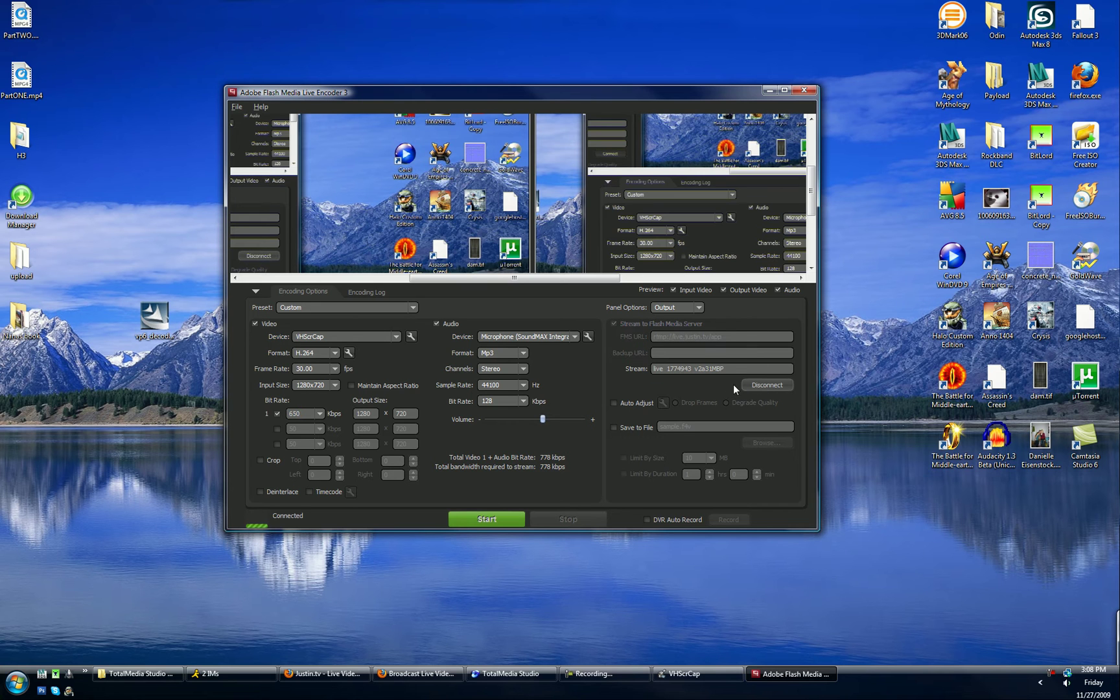
pyautogui.click(505, 523)
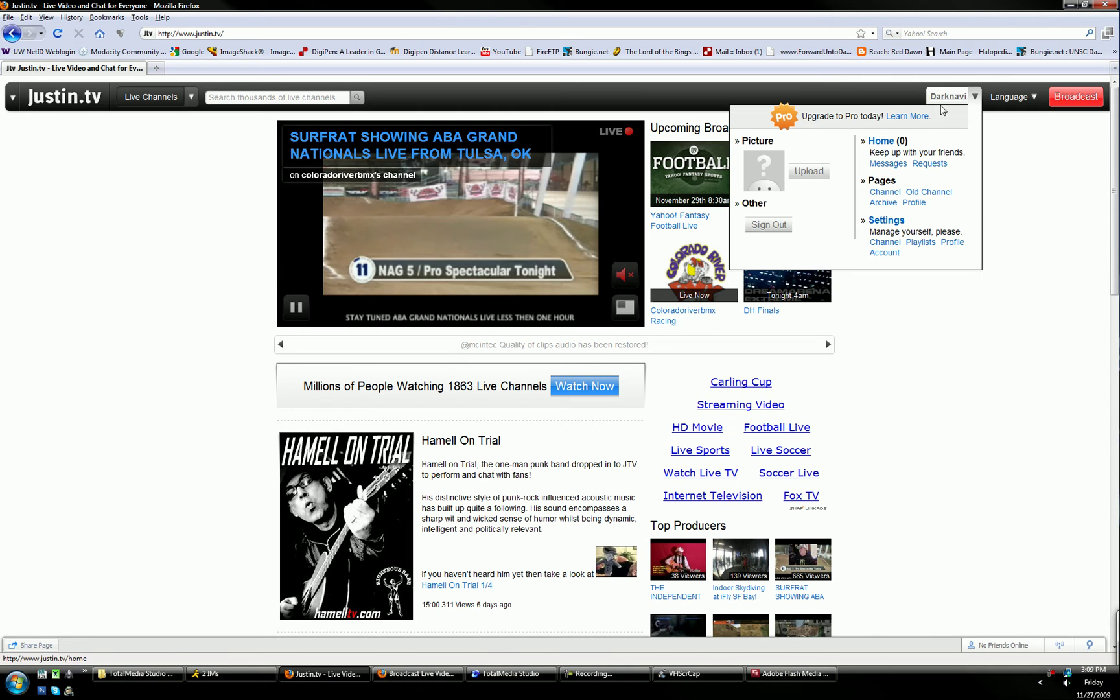
# Step: View the live stream on the Justin.tv channel page against the ArcSoft preview, then minimize Firefox
pyautogui.click(942, 107)
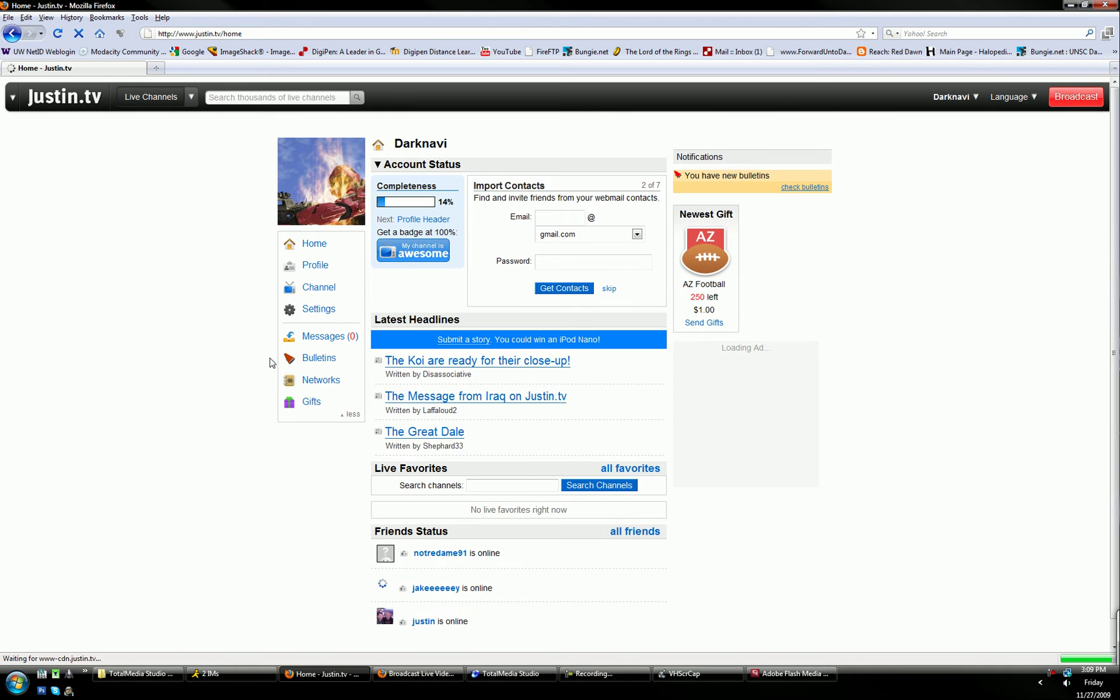
pyautogui.click(334, 299)
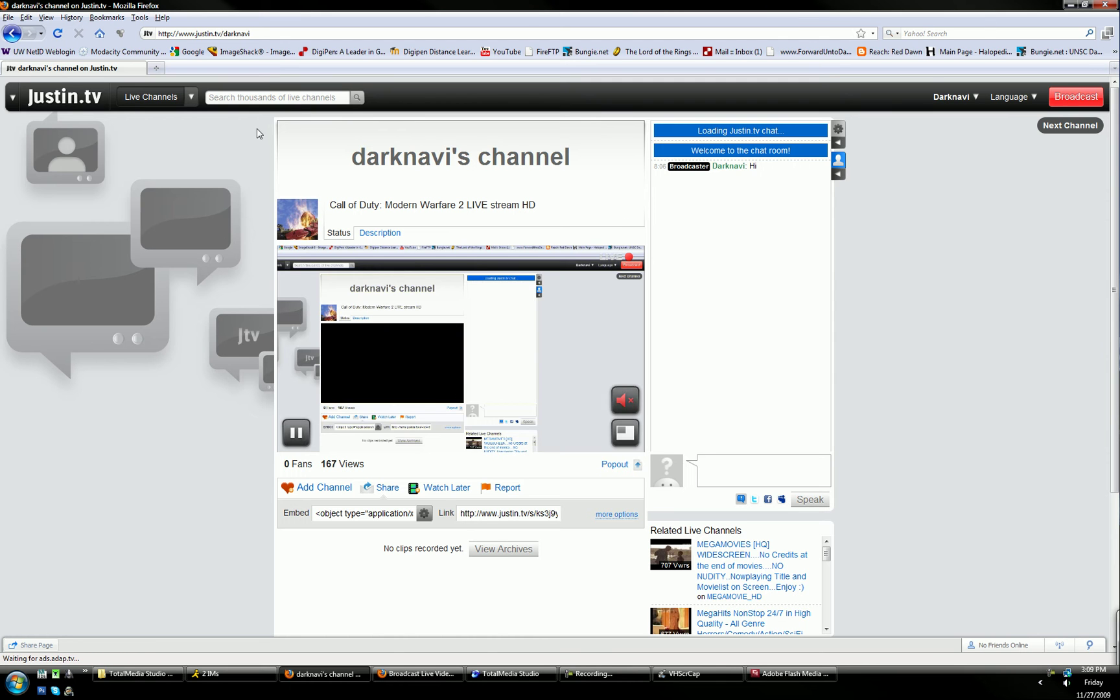
pyautogui.click(505, 683)
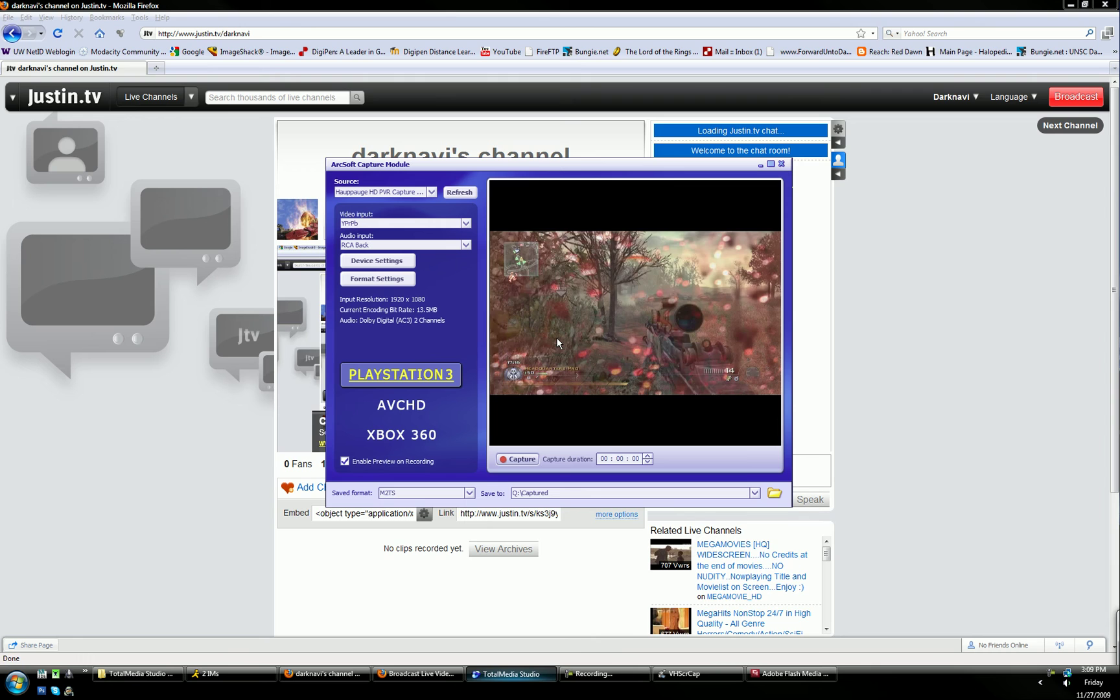
pyautogui.doubleClick(554, 162)
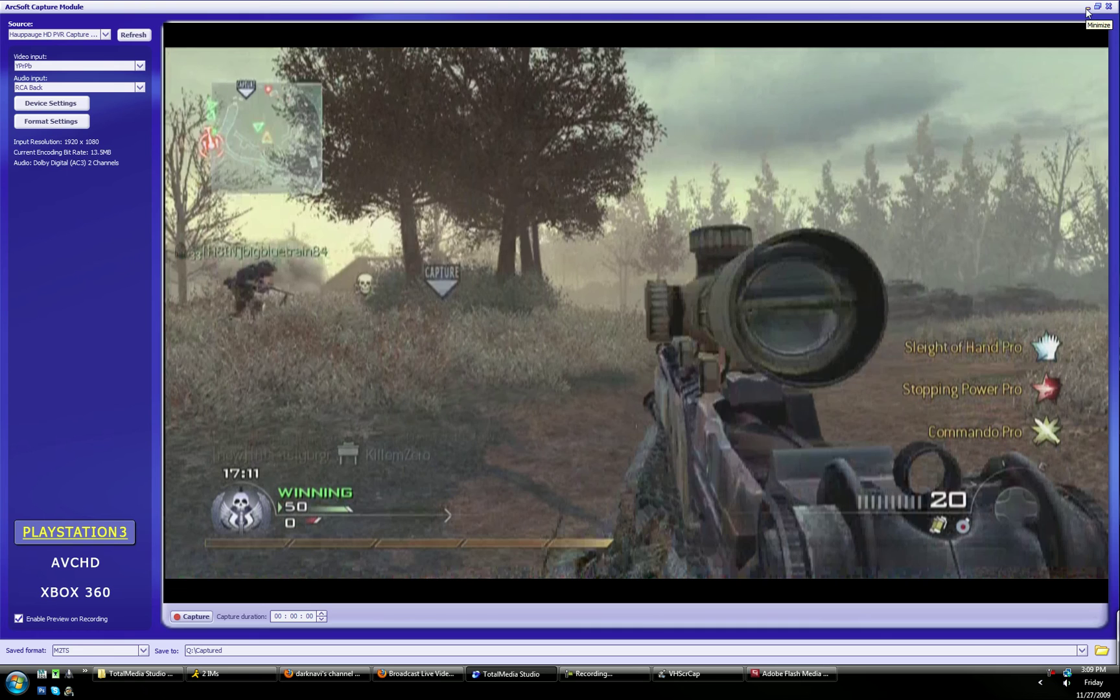
pyautogui.click(1089, 8)
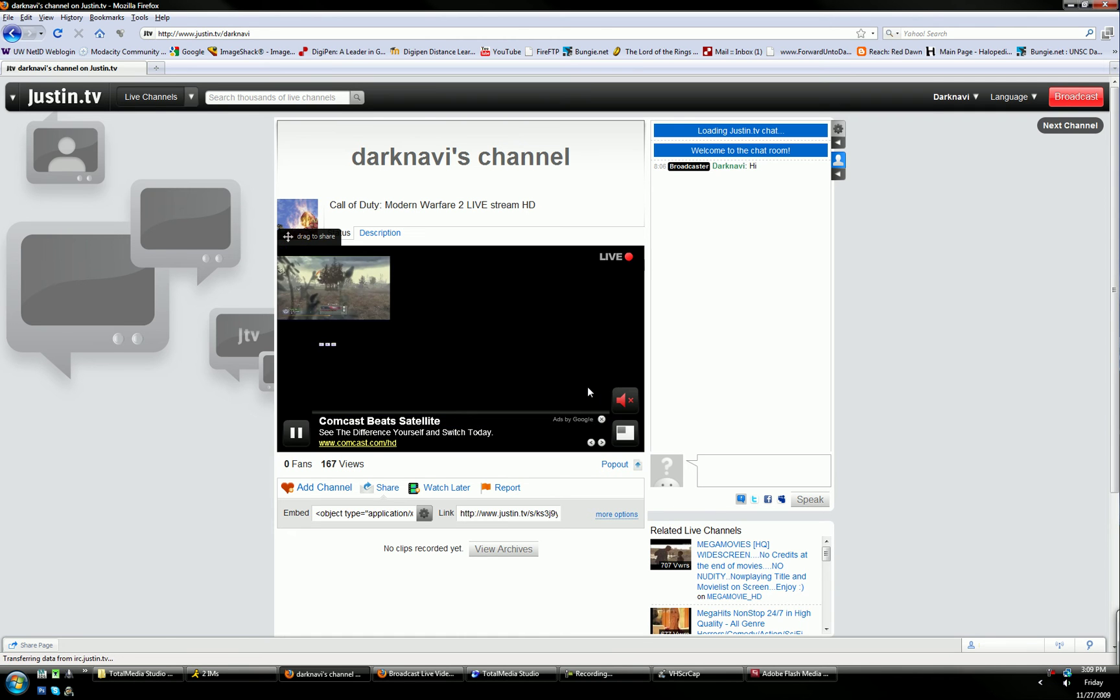
pyautogui.click(600, 420)
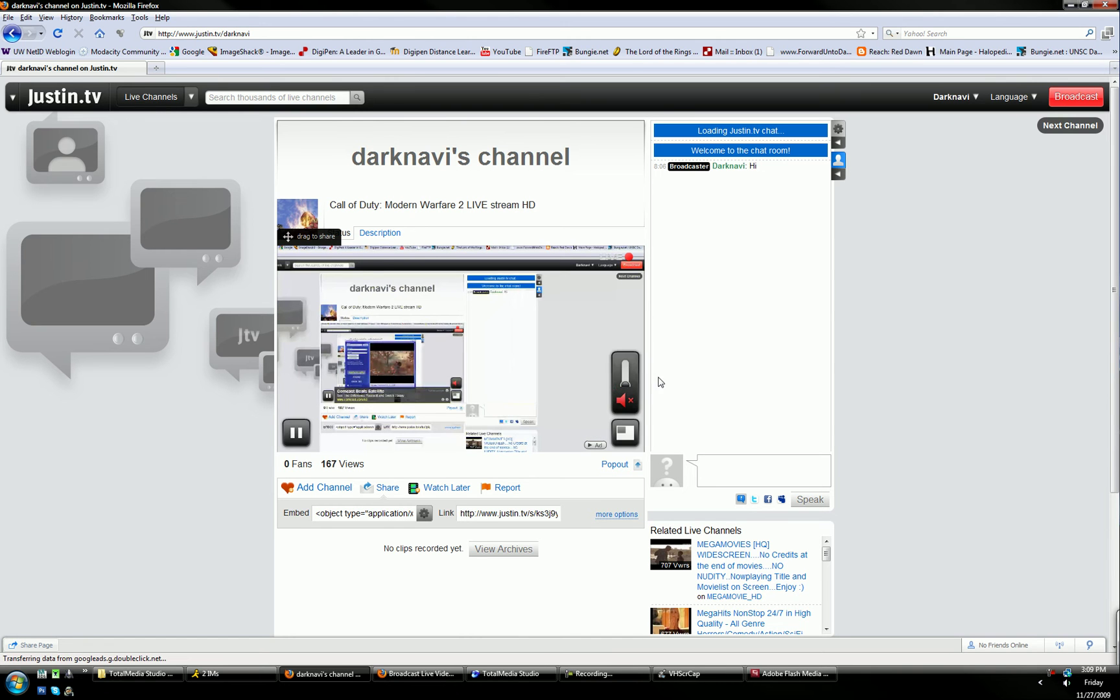
pyautogui.click(1071, 5)
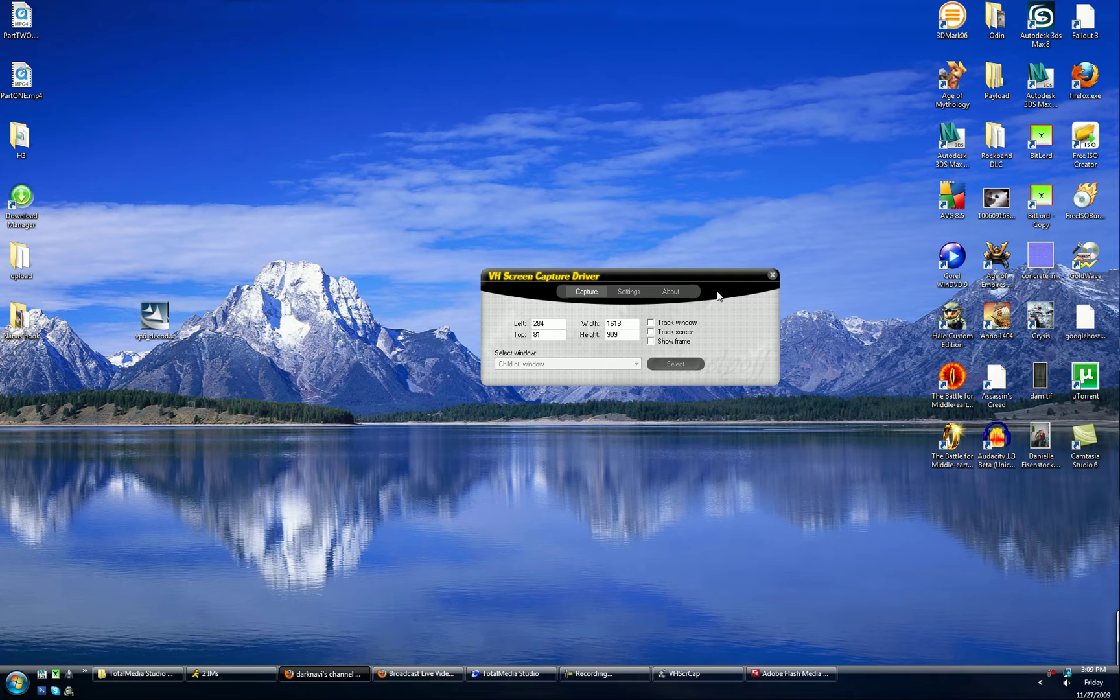
# Step: Stop the encoder's live stream while it stays connected to Justin.tv
pyautogui.moveTo(700, 277); pyautogui.dragTo(274, 76)
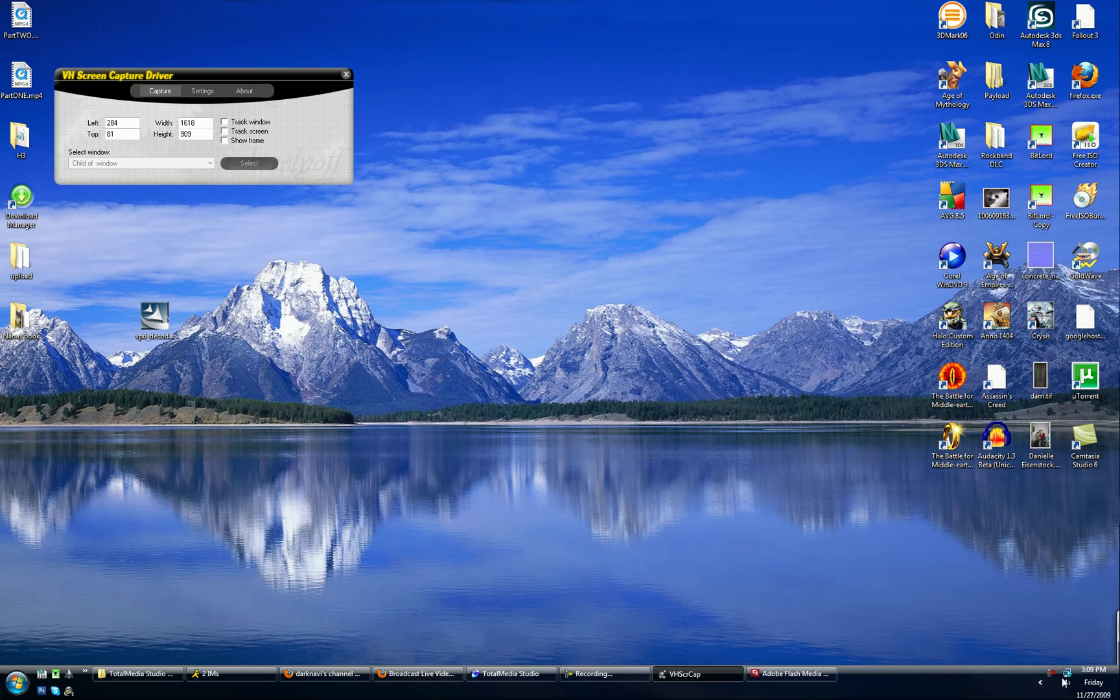
pyautogui.click(794, 673)
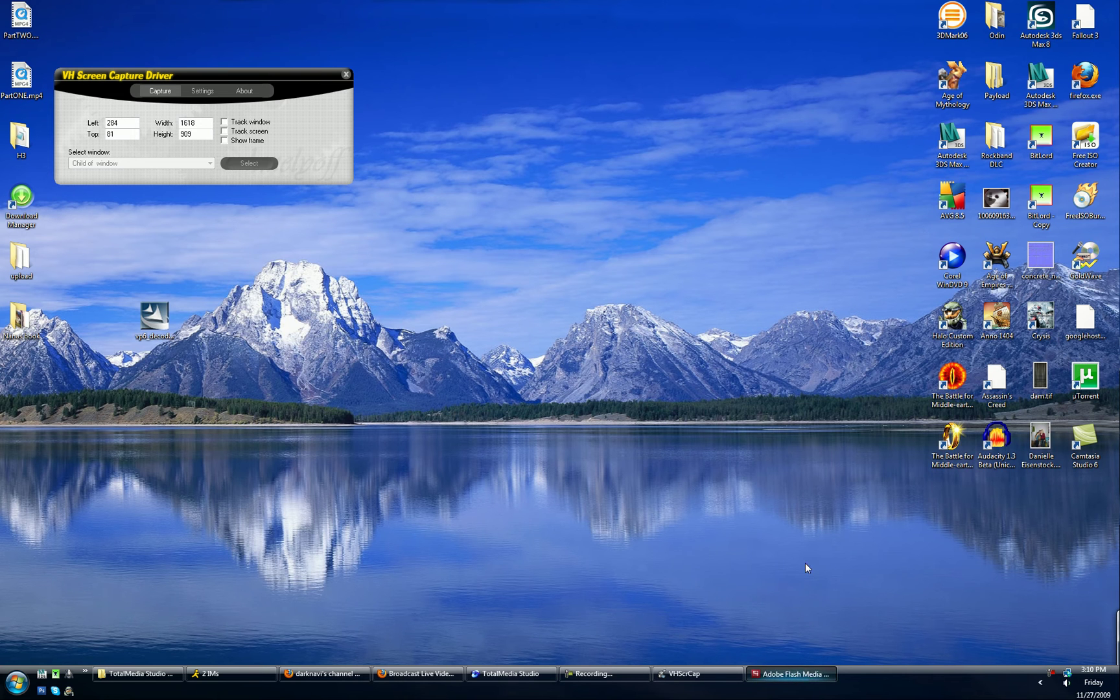
pyautogui.moveTo(512, 100); pyautogui.dragTo(294, 23)
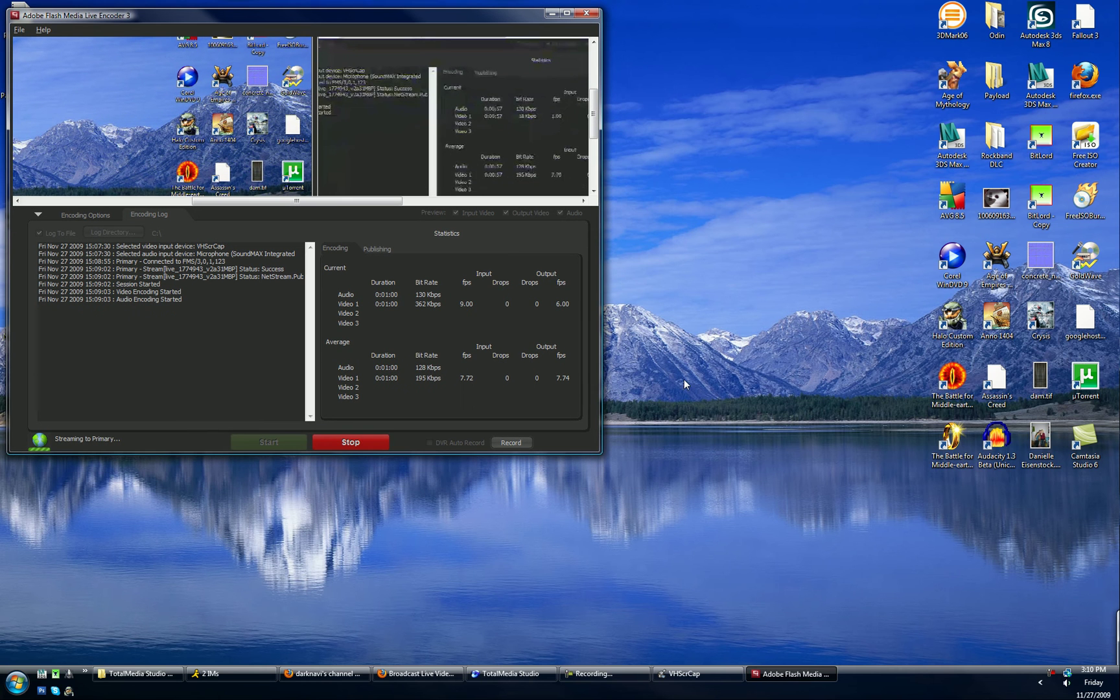
pyautogui.click(351, 442)
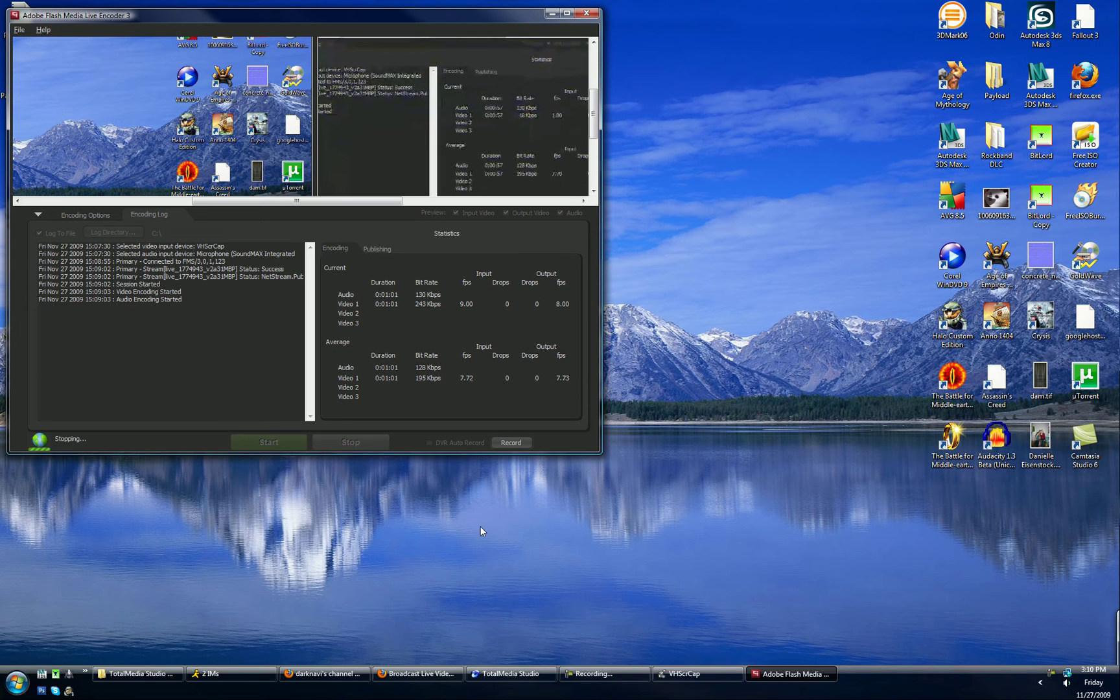
pyautogui.click(1067, 684)
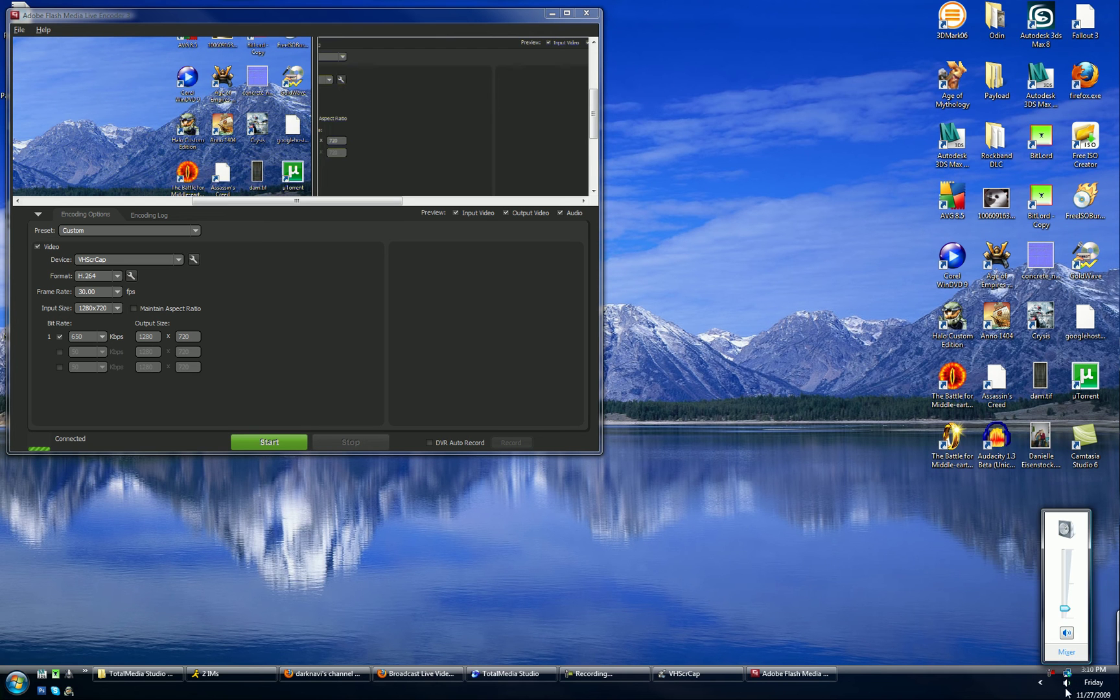
# Step: Open the Windows Sound panel and select Stereo Mix under Recording devices
pyautogui.click(938, 580)
pyautogui.rightClick(1067, 684)
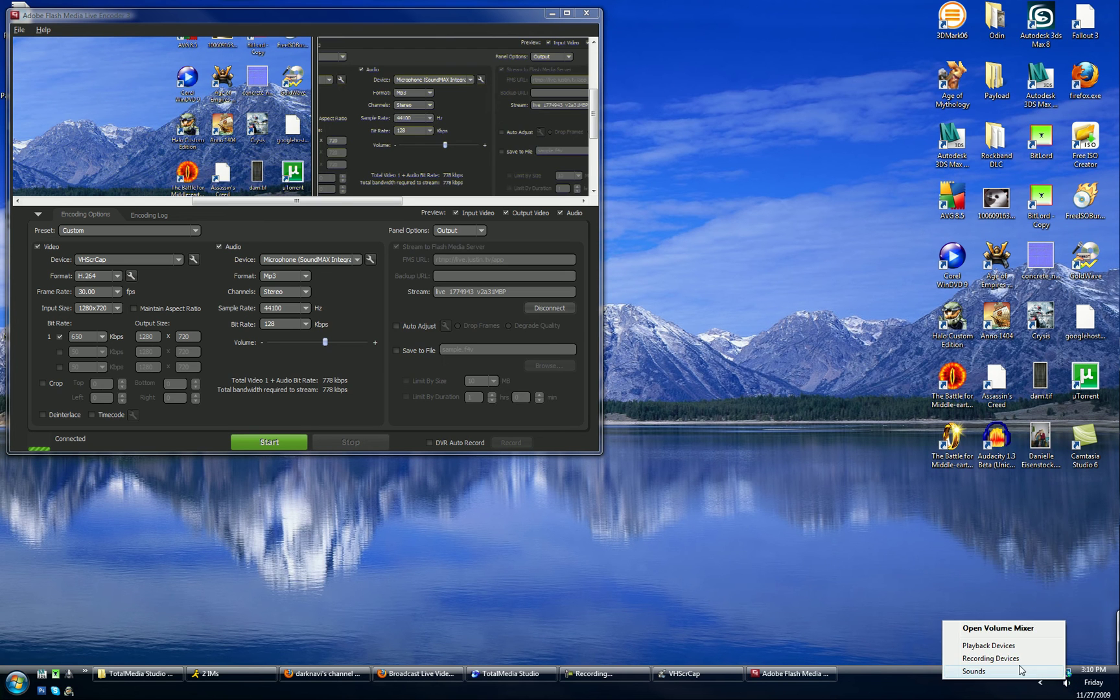
pyautogui.click(1022, 670)
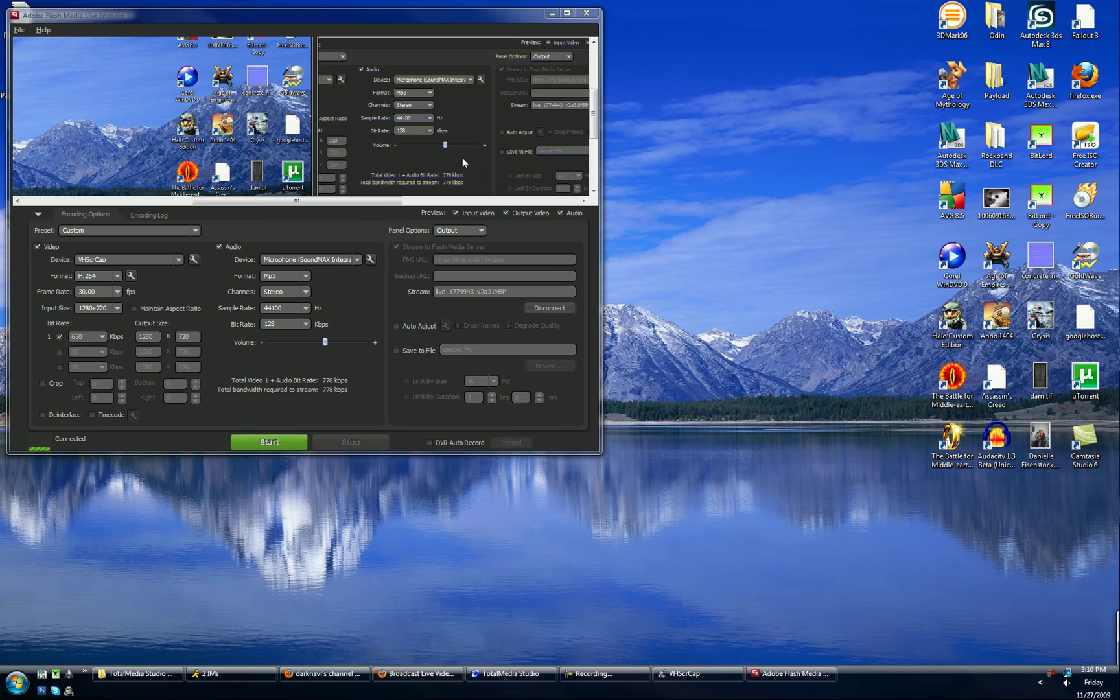
pyautogui.moveTo(304, 160); pyautogui.dragTo(795, 148)
pyautogui.scroll(-1, 794, 262)
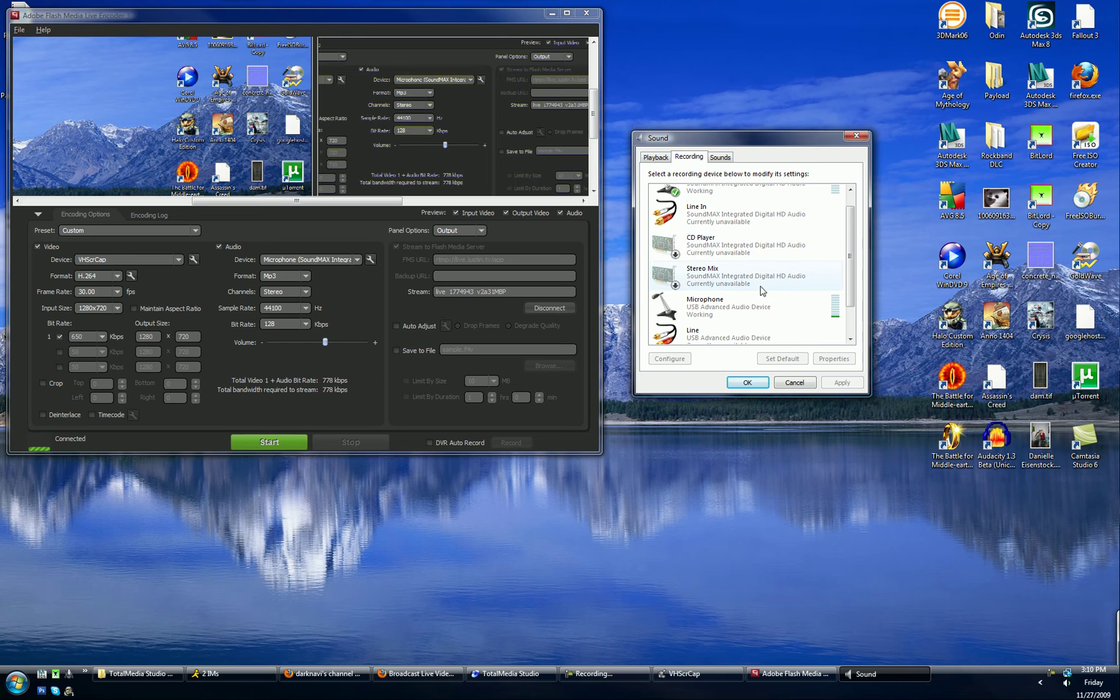
pyautogui.click(729, 275)
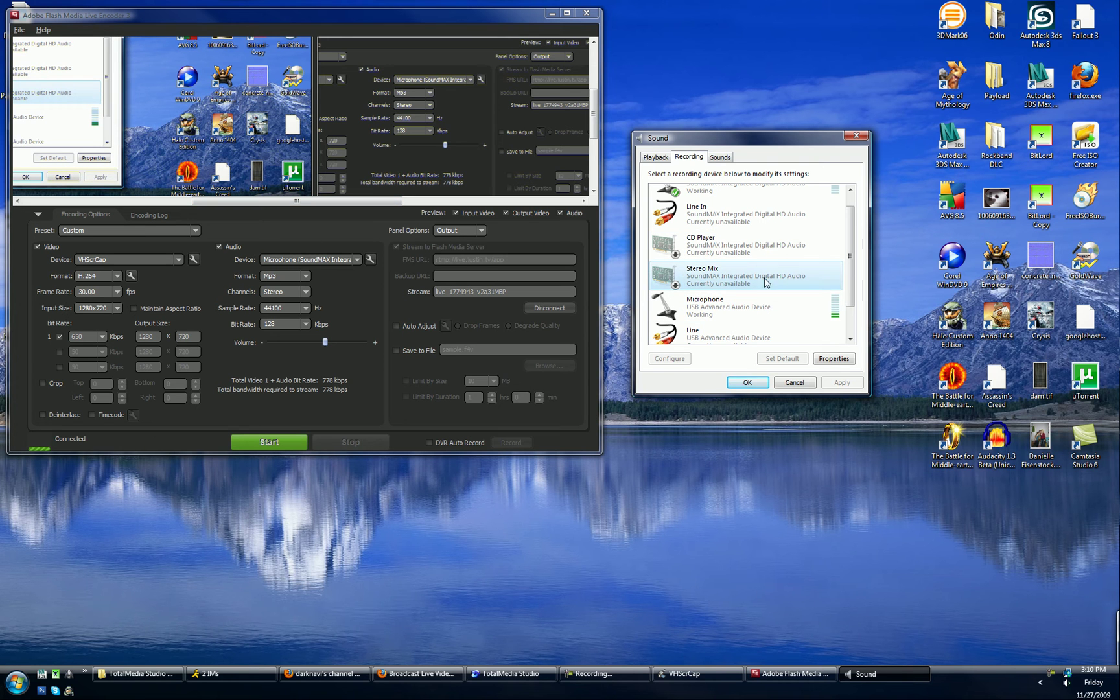
pyautogui.rightClick(742, 268)
pyautogui.click(744, 282)
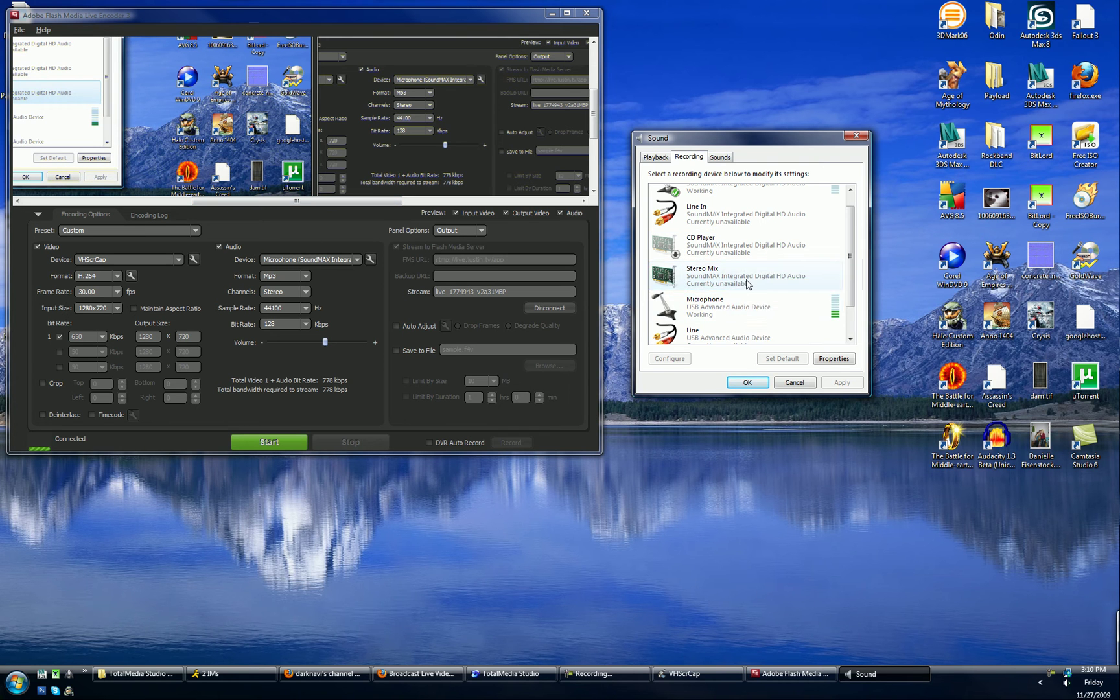
pyautogui.rightClick(747, 281)
# Step: Set the encoder's audio device to Stereo Mix (SoundMAX Integrated)
pyautogui.click(318, 266)
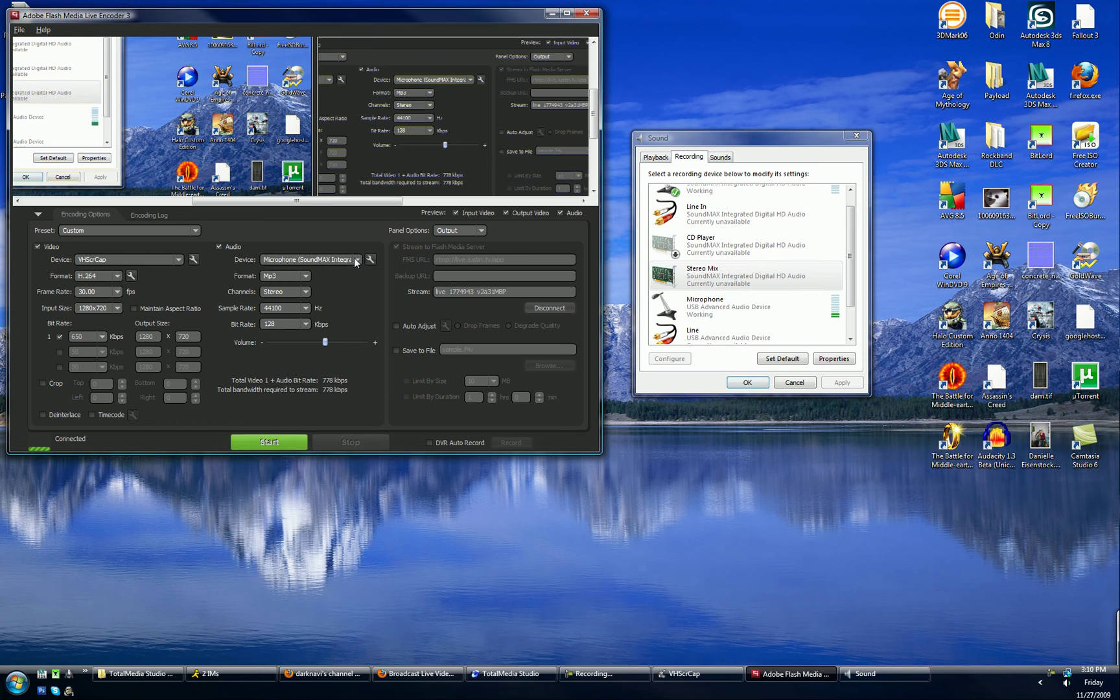
pyautogui.click(357, 259)
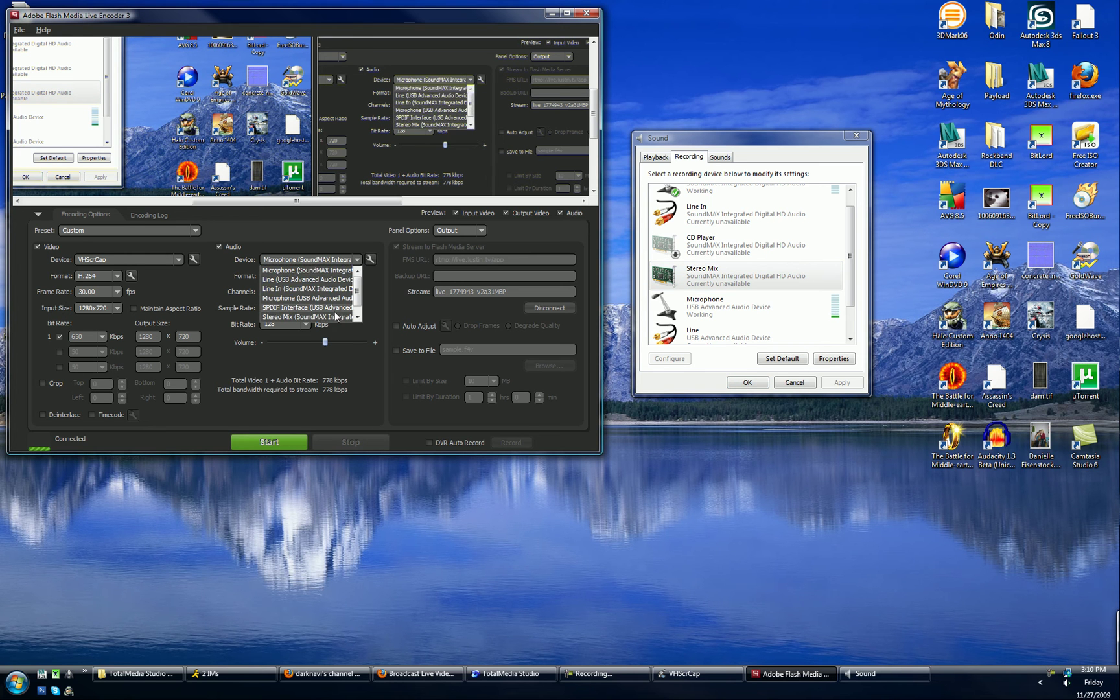
pyautogui.click(333, 316)
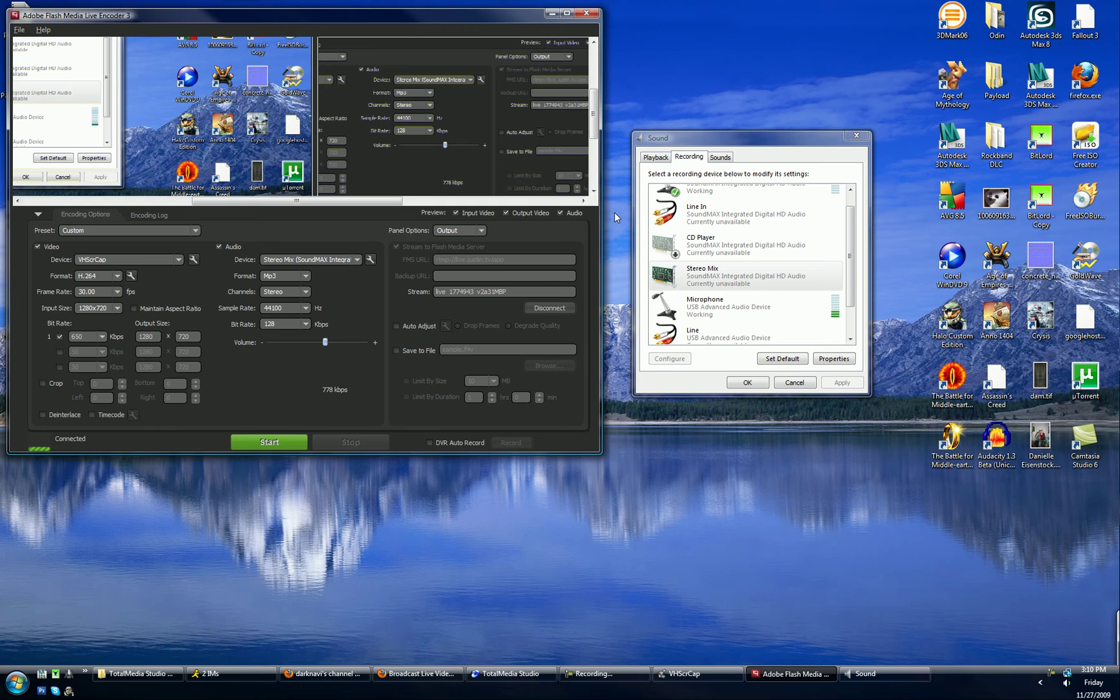
pyautogui.click(550, 308)
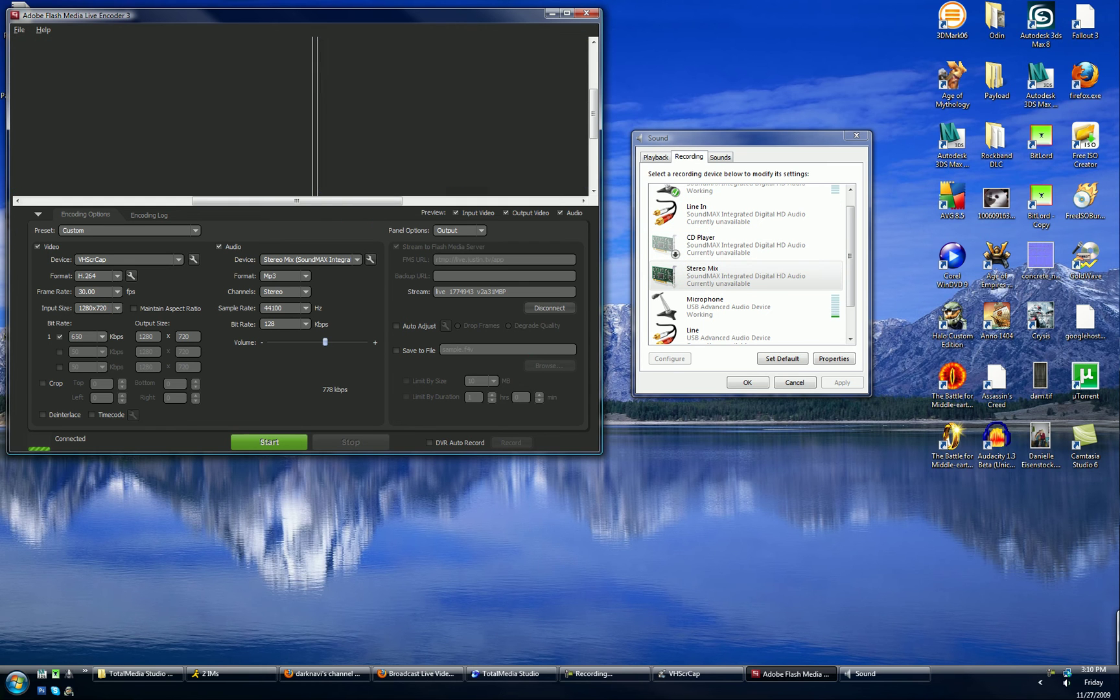
# Step: Disable Stereo Mix on the Sound panel's Recording tab, alongside Line In and CD Player
pyautogui.click(517, 674)
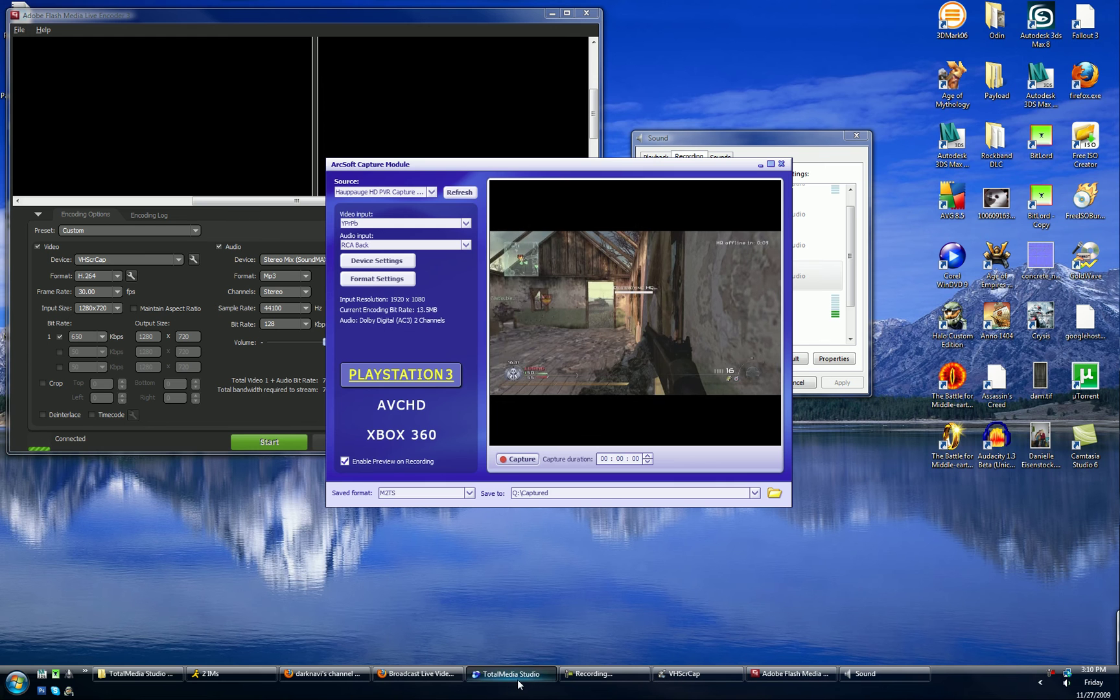
pyautogui.click(360, 16)
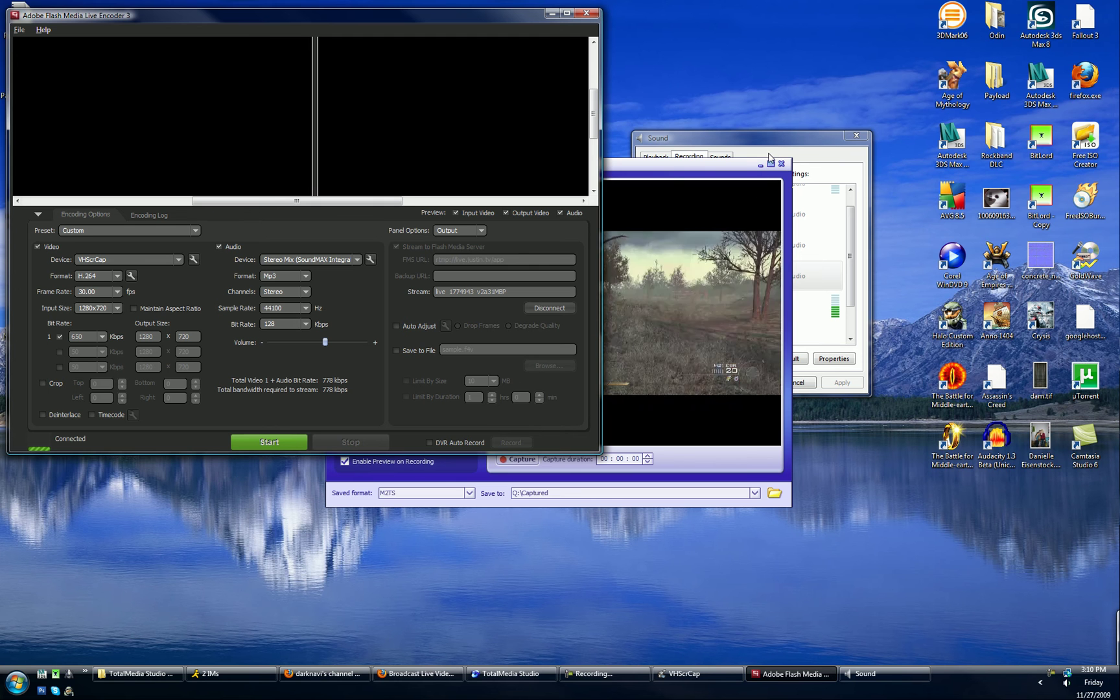
pyautogui.moveTo(775, 138); pyautogui.dragTo(969, 141)
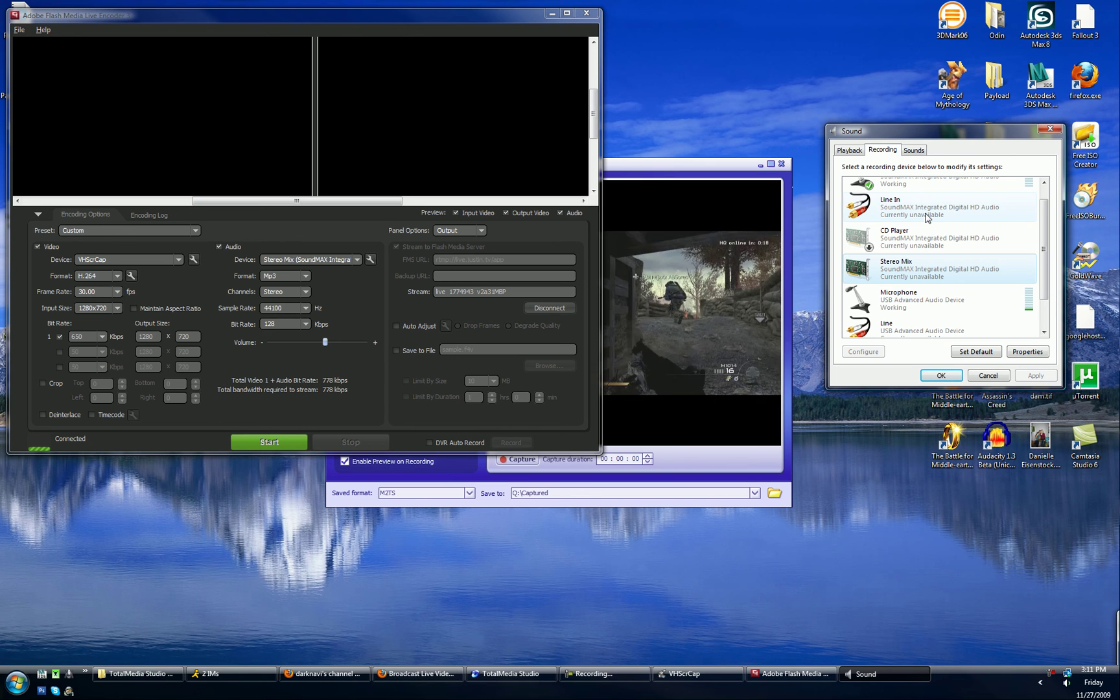
pyautogui.rightClick(916, 268)
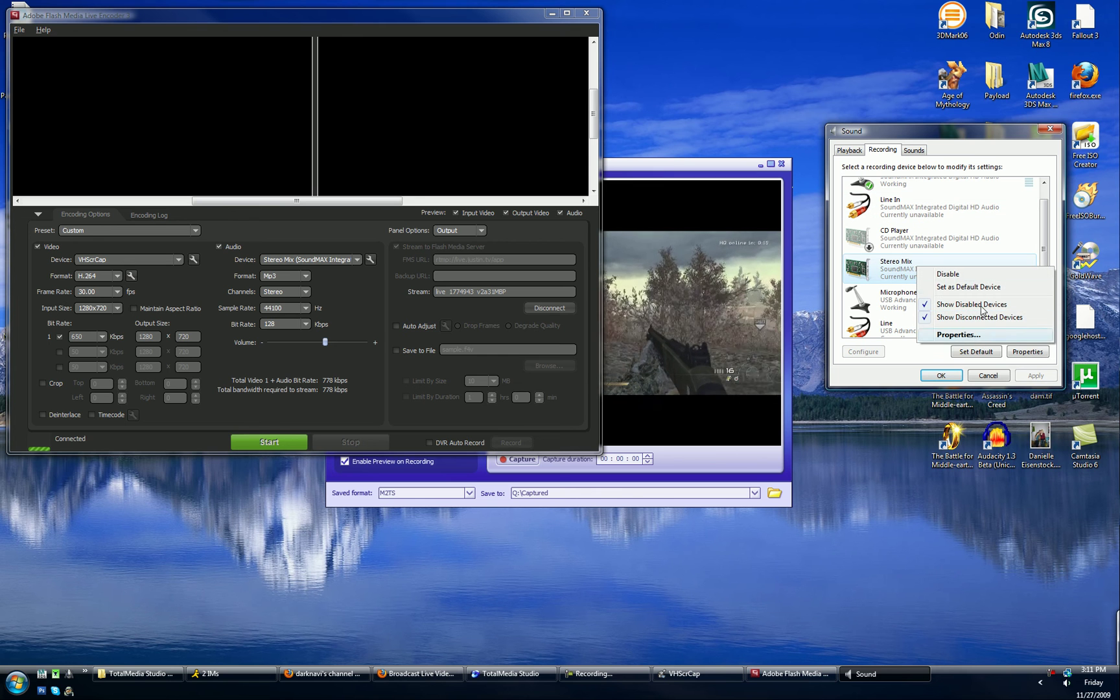
pyautogui.click(979, 276)
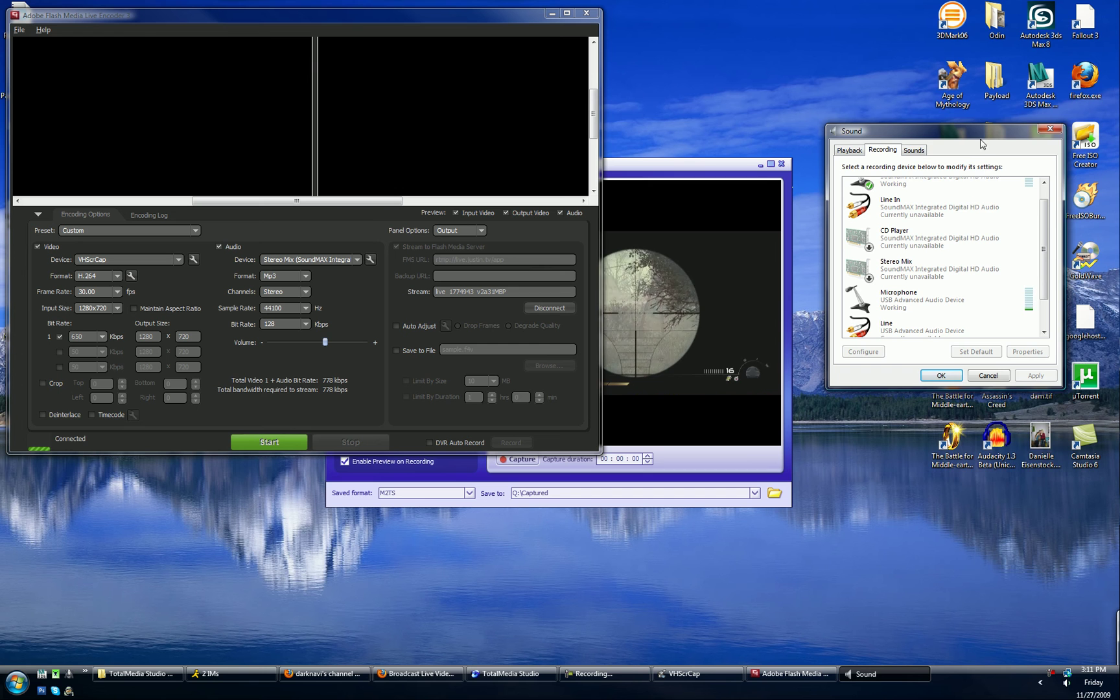
pyautogui.moveTo(1015, 139); pyautogui.dragTo(1015, 254)
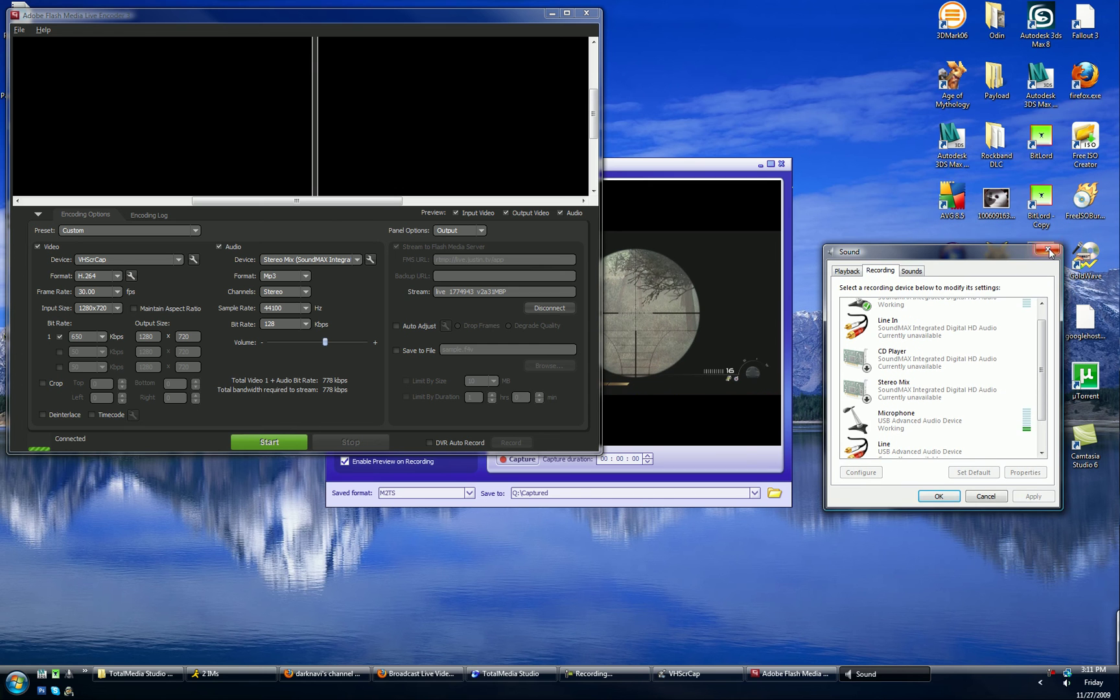
# Step: Close Sound settings and restart the Flash Media Live Encoder stream using the Microphone (SoundMAX Integrated) device
pyautogui.click(1050, 242)
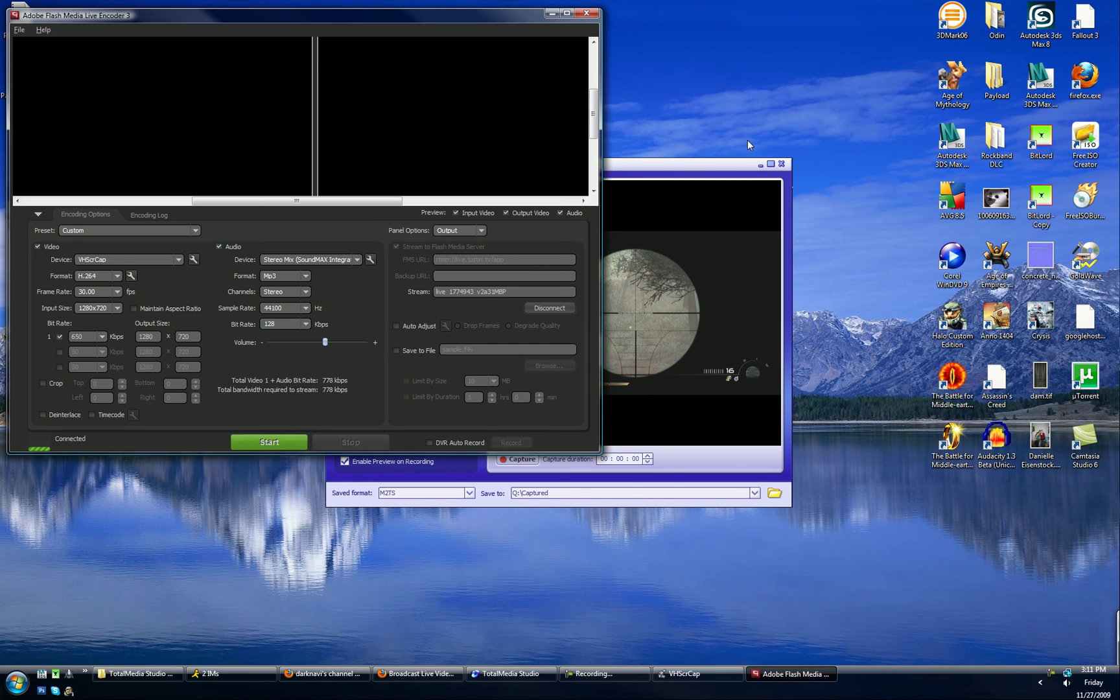
pyautogui.click(286, 446)
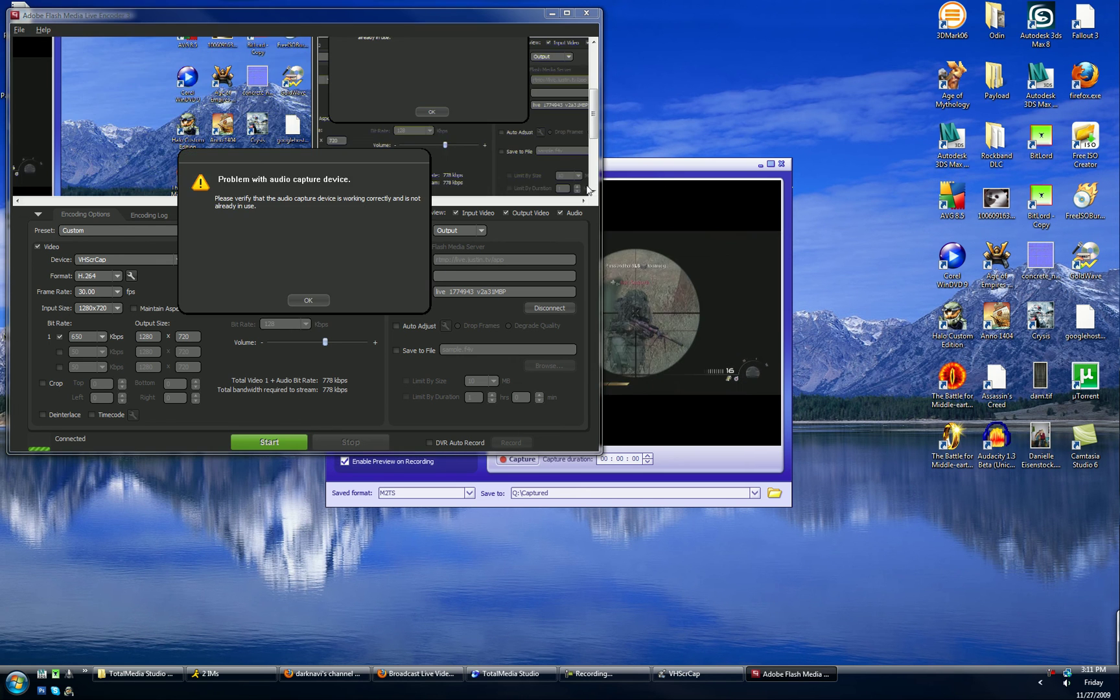
pyautogui.click(315, 298)
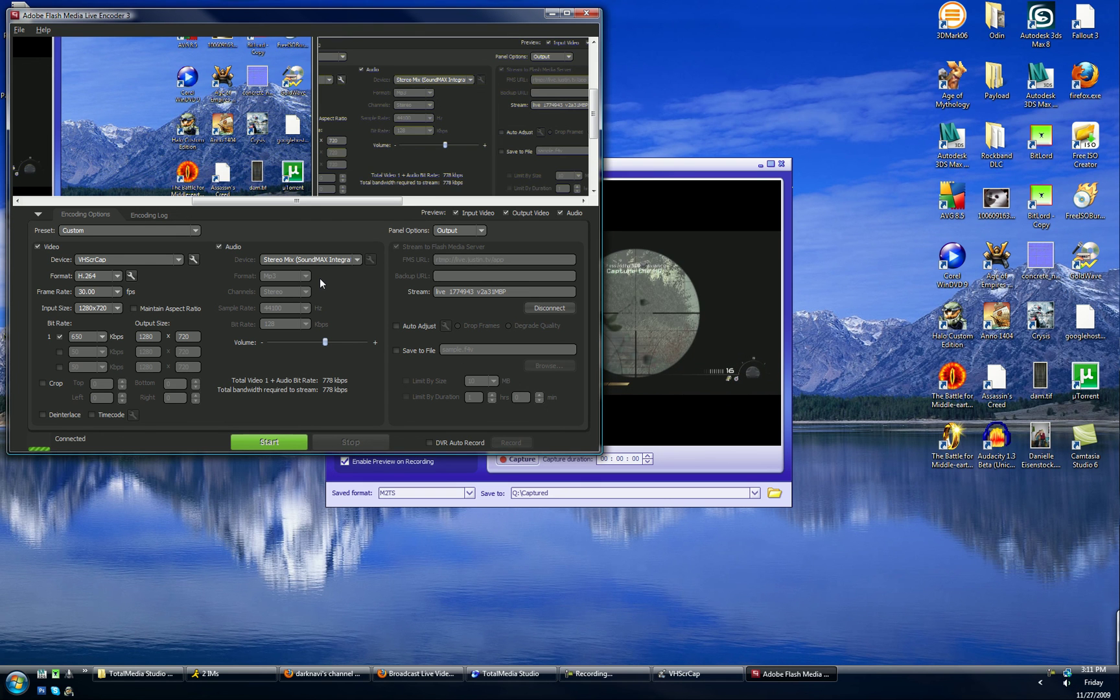
pyautogui.click(354, 261)
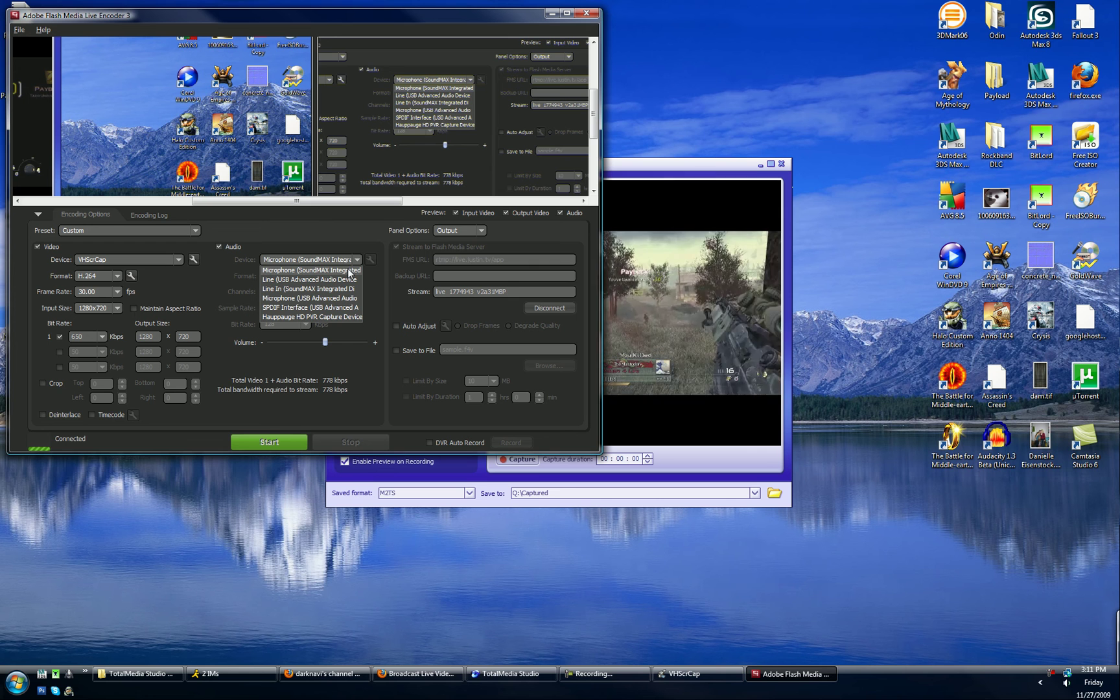
pyautogui.click(311, 270)
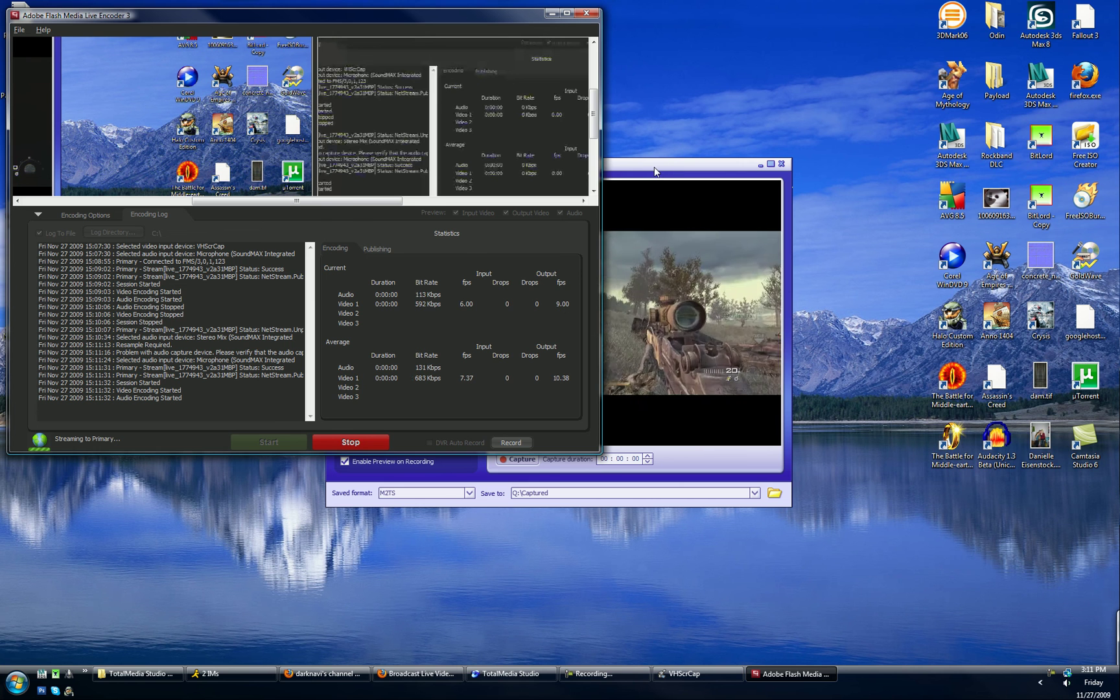
# Step: Maximize the ArcSoft Capture Module game preview, then bring up the Justin.tv channel page in Firefox
pyautogui.click(653, 166)
pyautogui.doubleClick(640, 170)
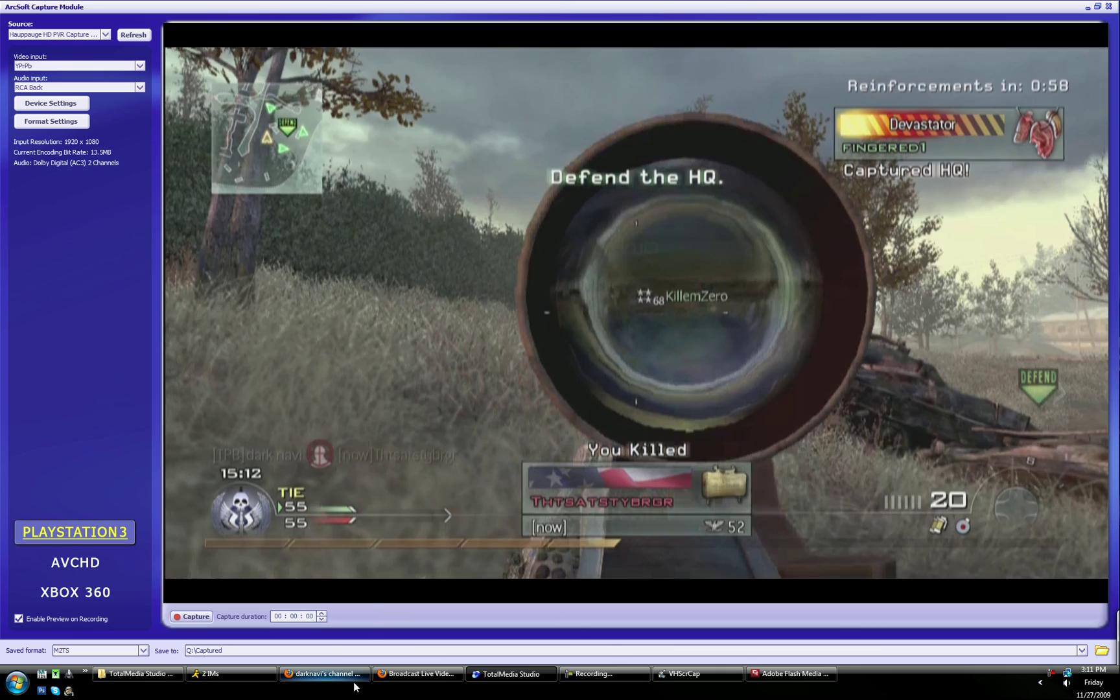
pyautogui.moveTo(355, 686)
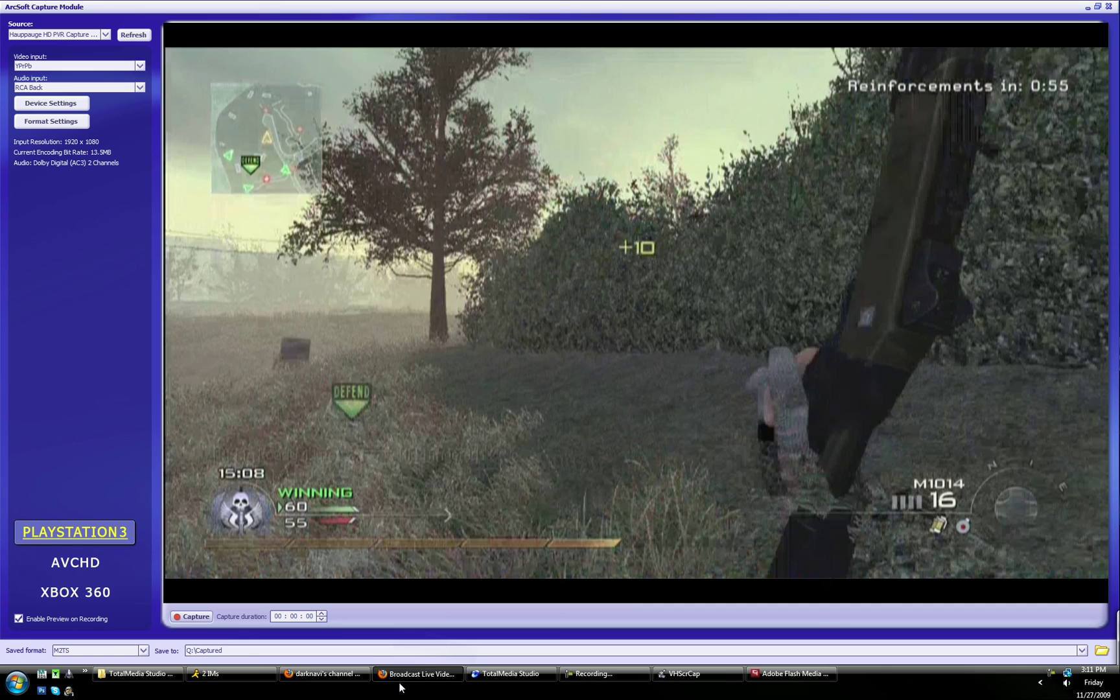
pyautogui.click(412, 678)
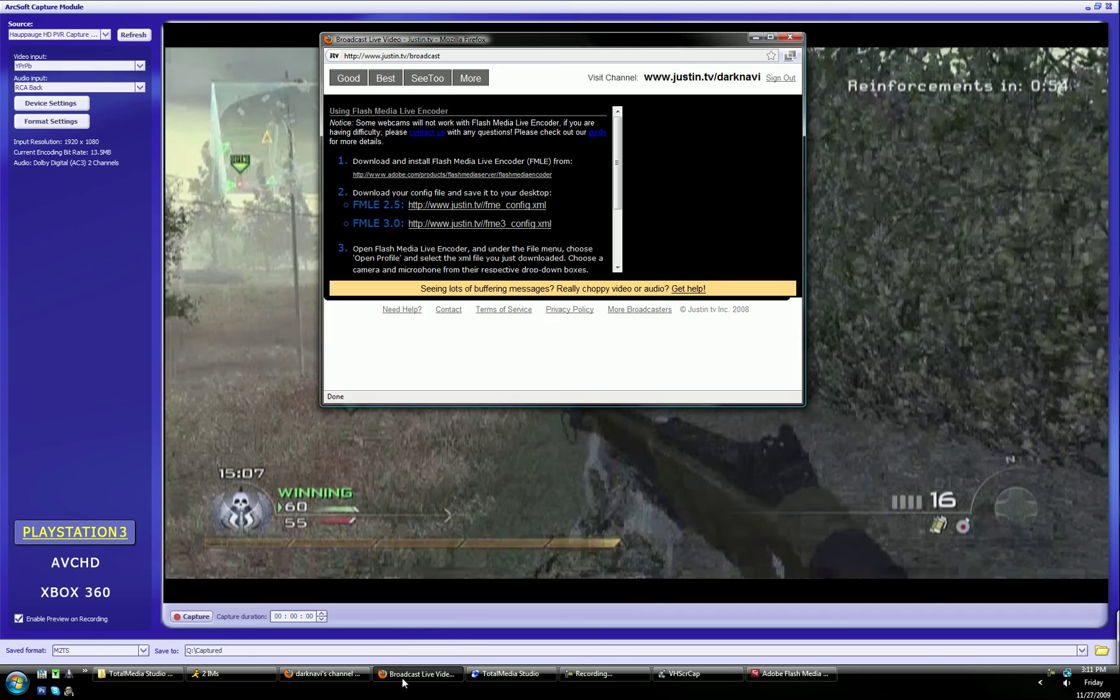
pyautogui.click(402, 677)
pyautogui.click(352, 679)
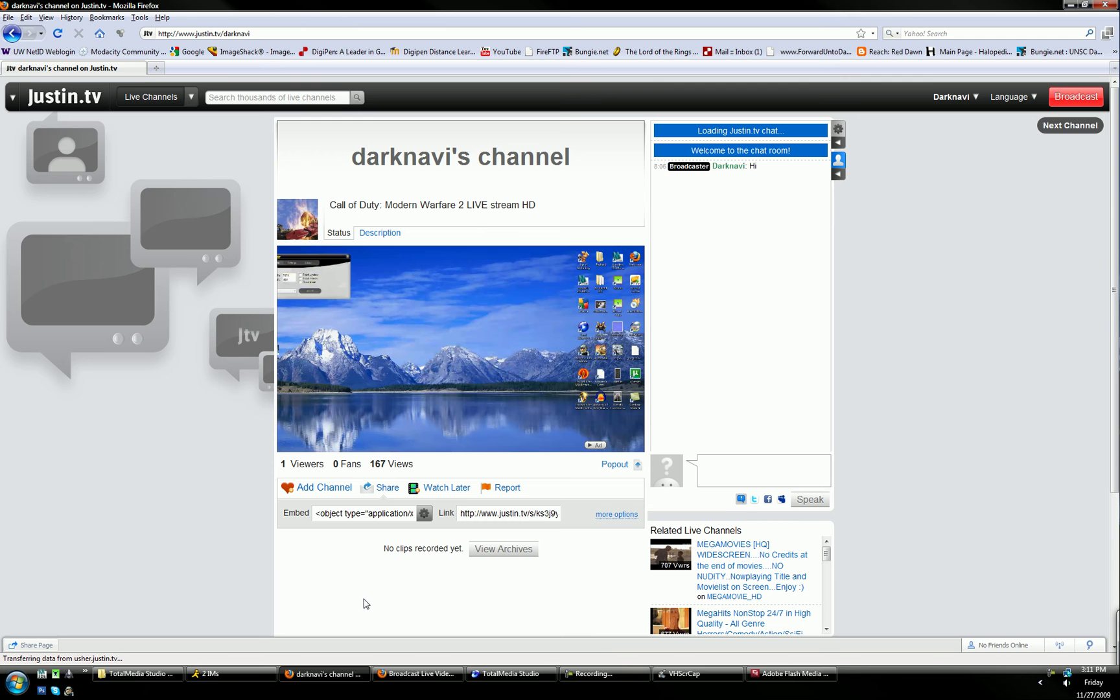
# Step: Reload the Justin.tv channel page, check the ArcSoft game preview, and return to the channel page
pyautogui.click(58, 34)
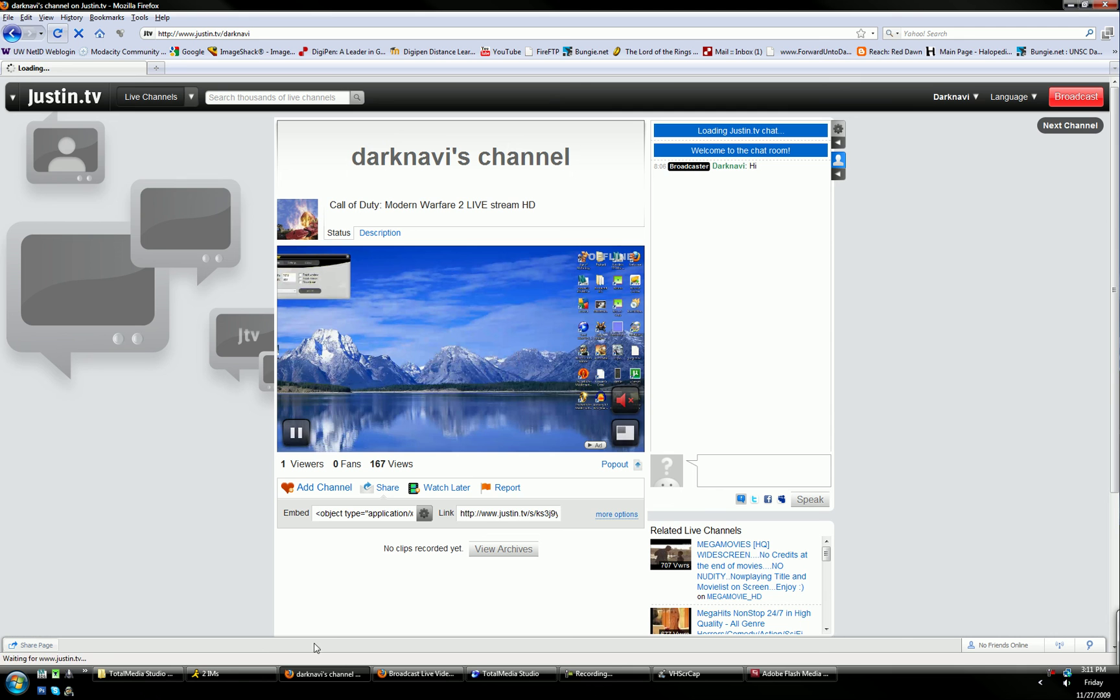
pyautogui.click(538, 678)
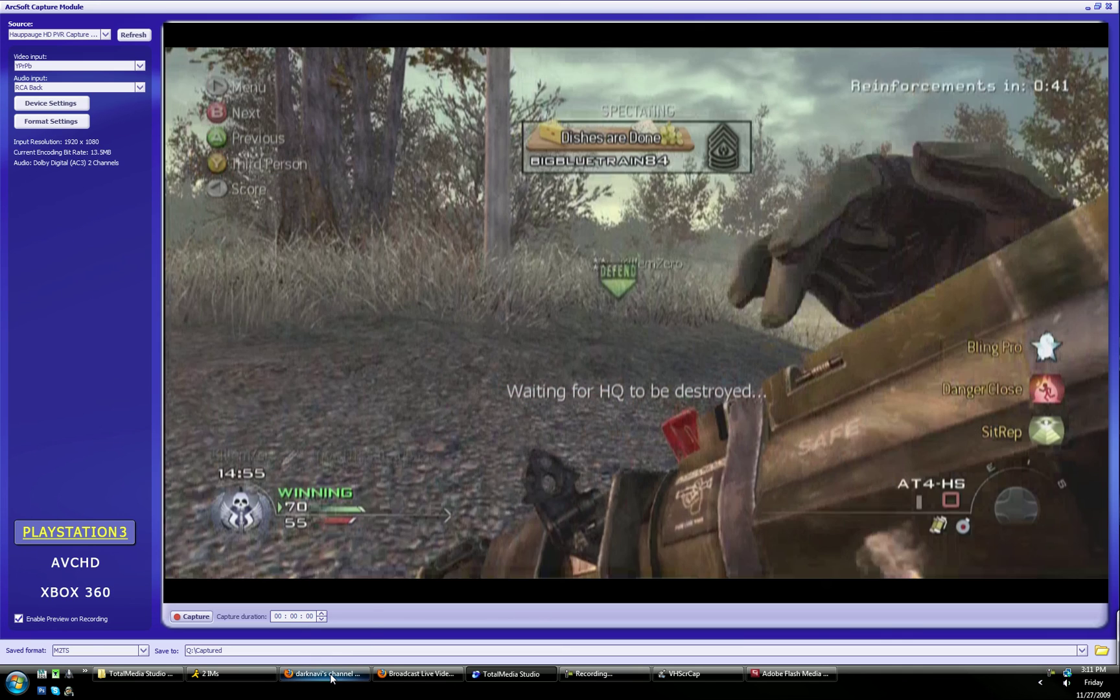
pyautogui.moveTo(331, 677)
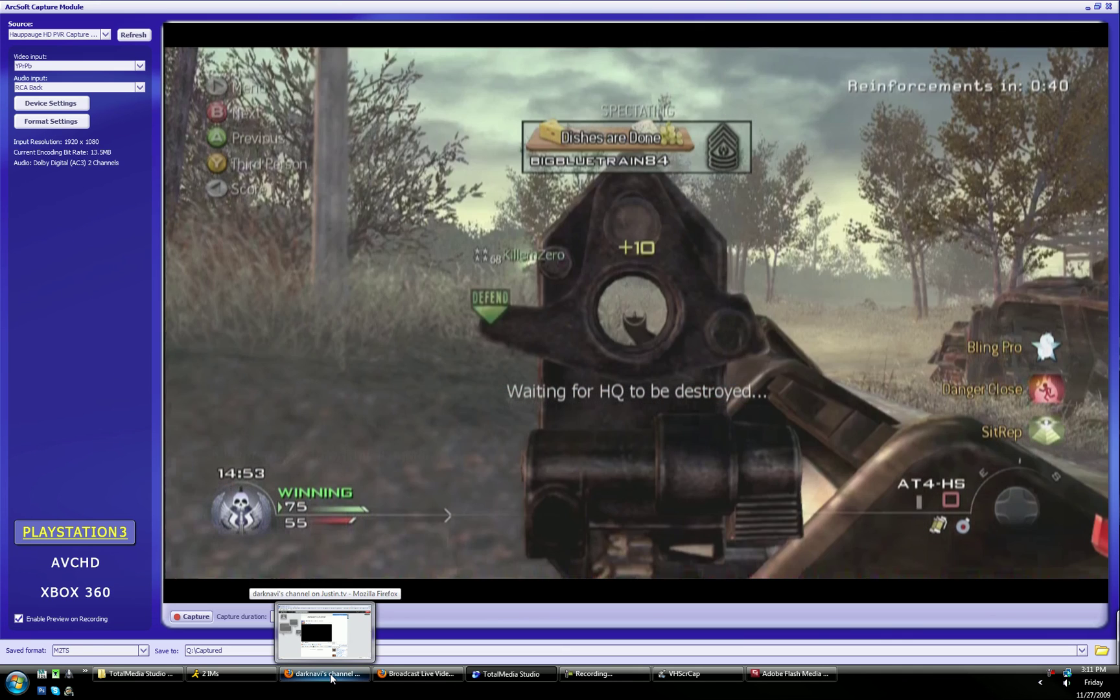
pyautogui.click(330, 674)
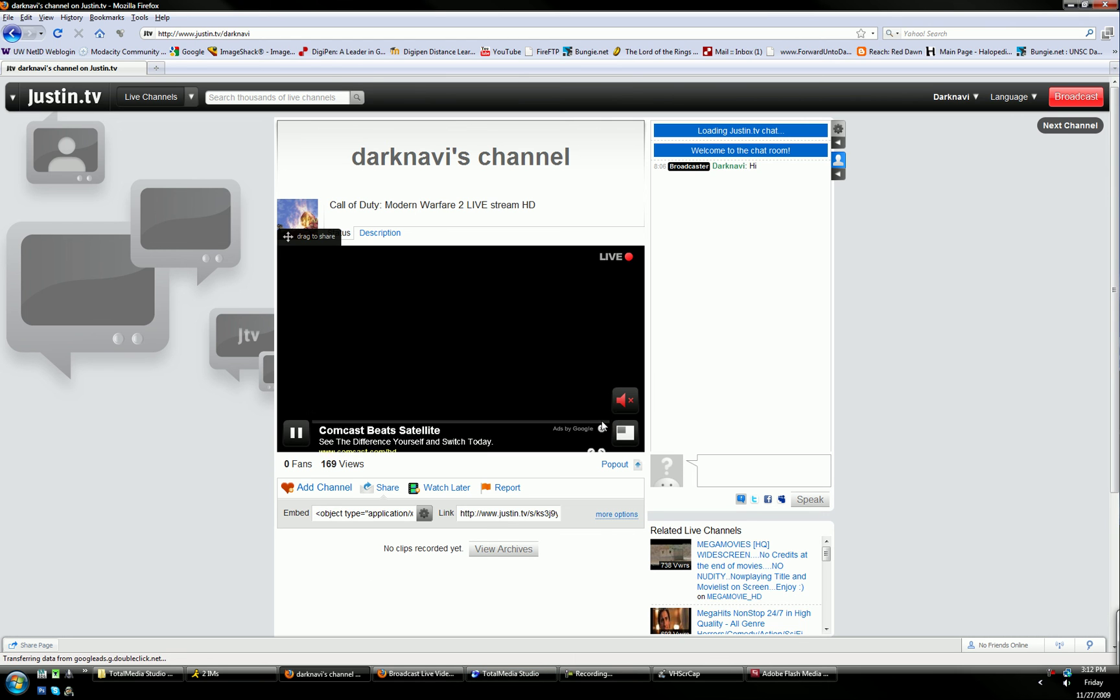
# Step: Close the Google ad over the Justin.tv player, compare the stream with the ArcSoft feed, then switch to the screen recorder
pyautogui.click(602, 426)
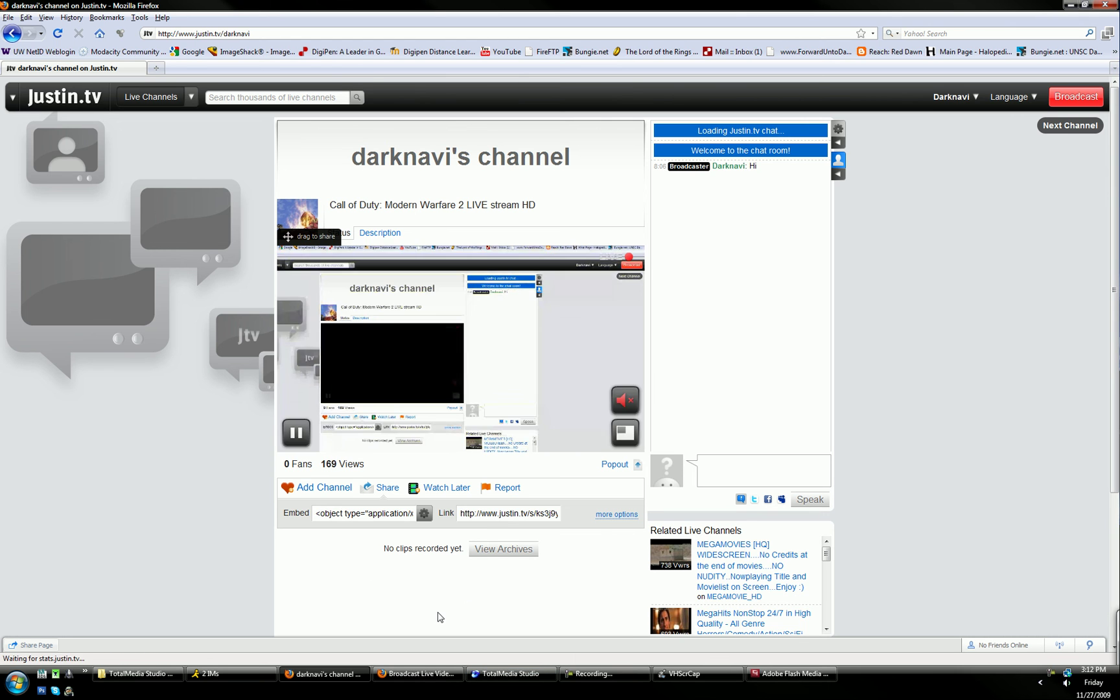
pyautogui.click(497, 678)
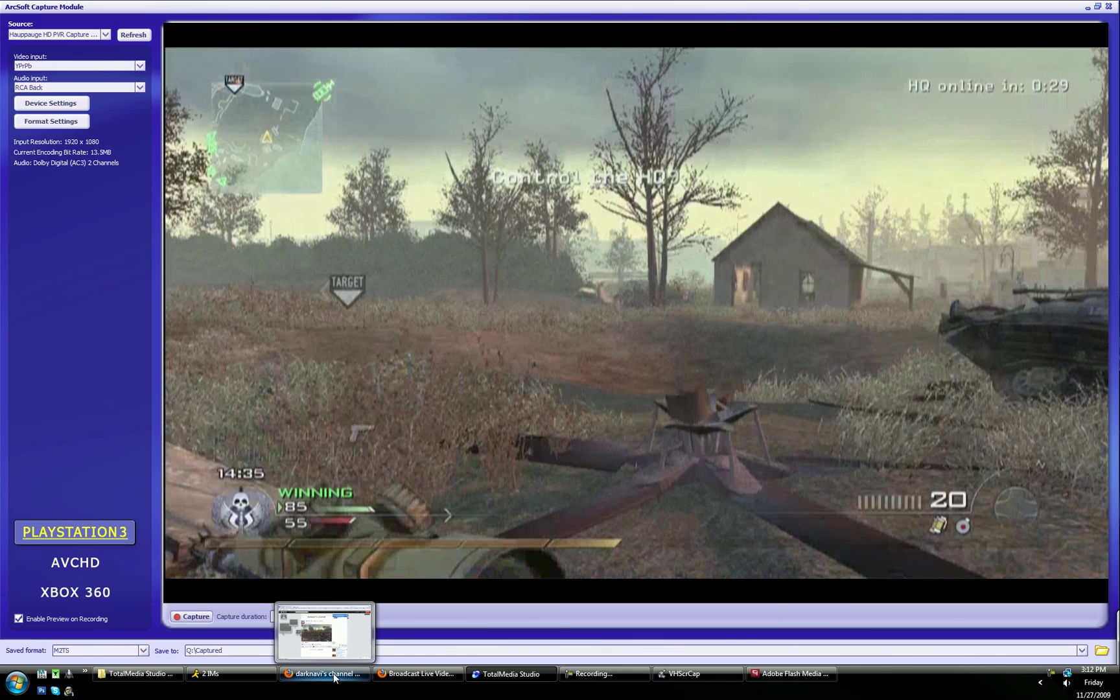
pyautogui.click(333, 674)
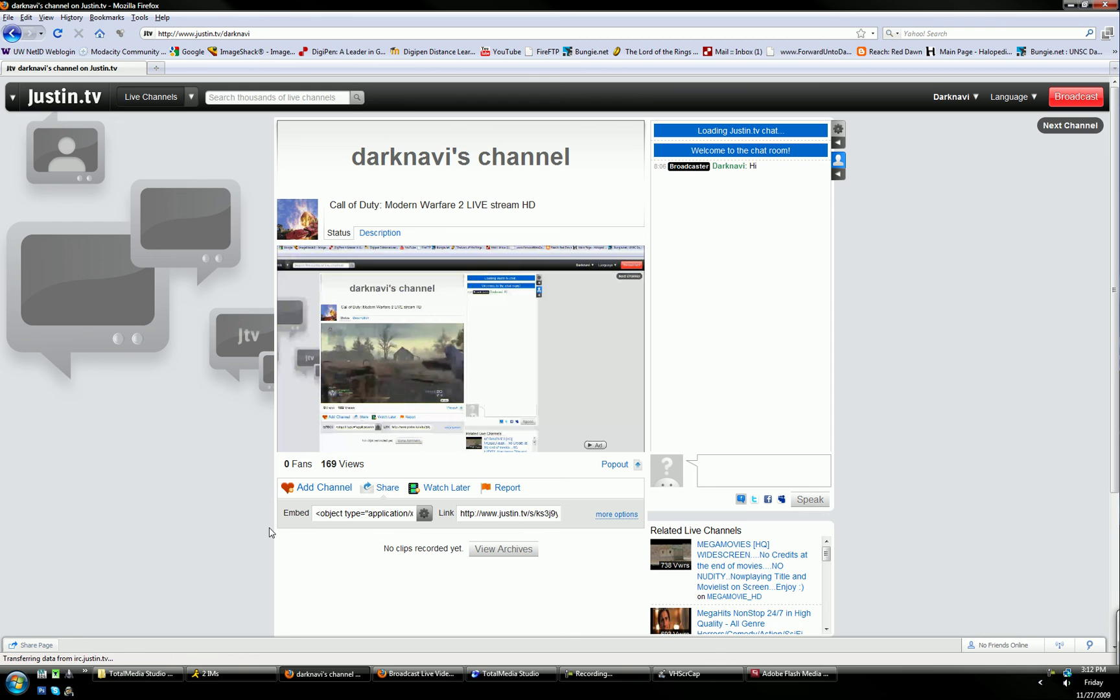
pyautogui.moveTo(429, 323)
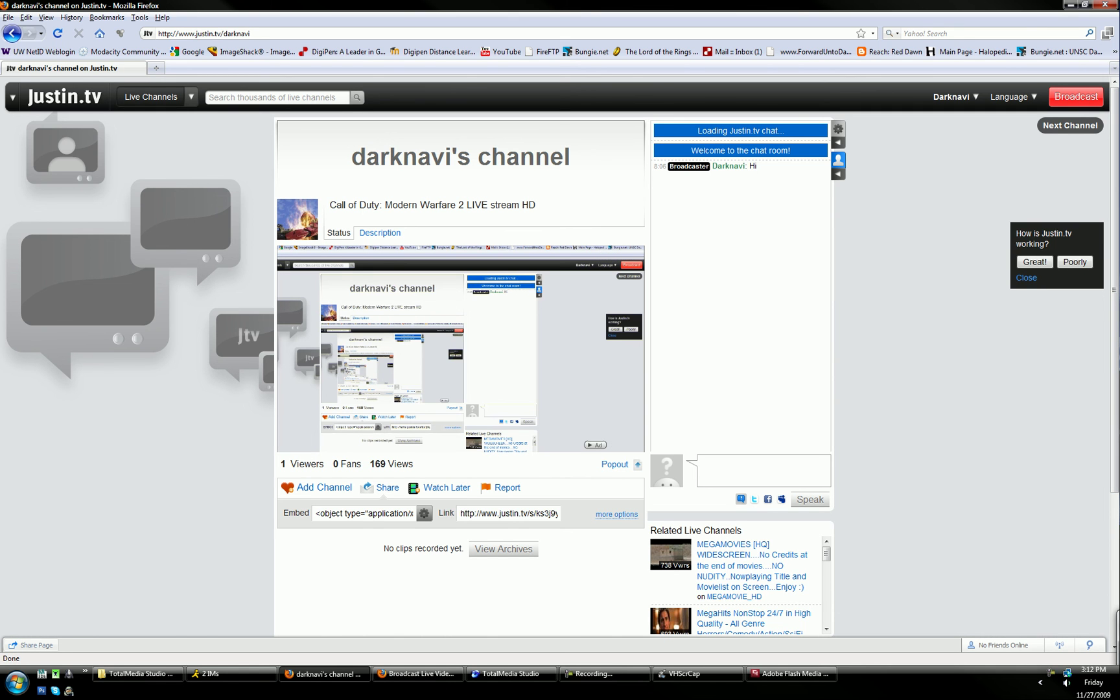
pyautogui.hotkey('alt', 'Tab')
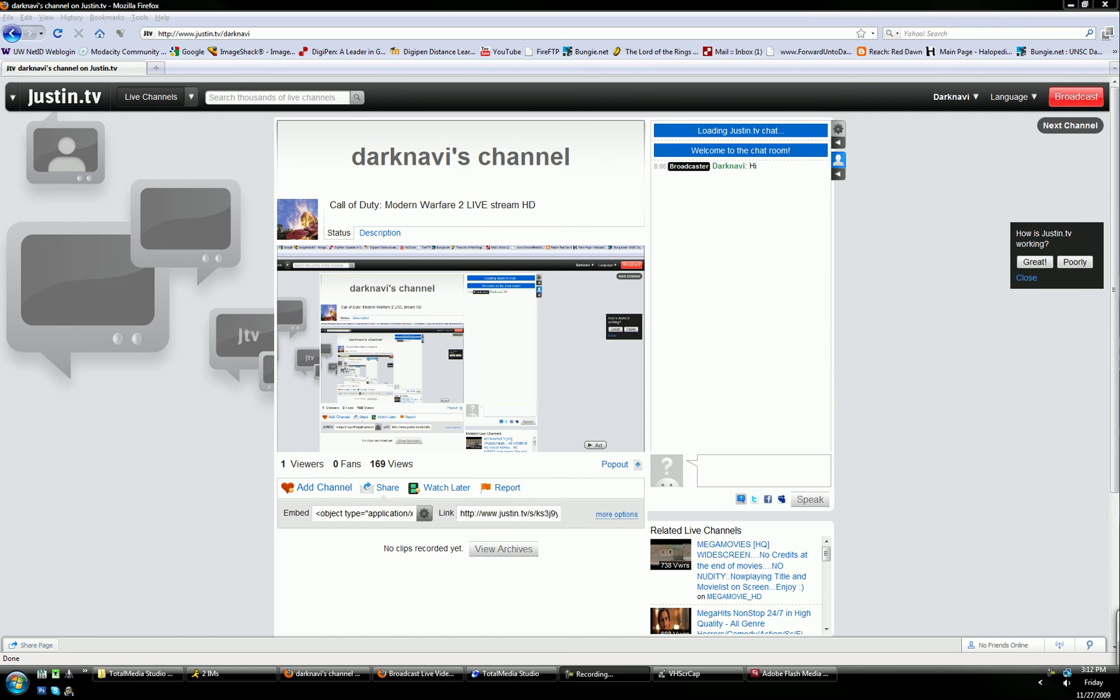